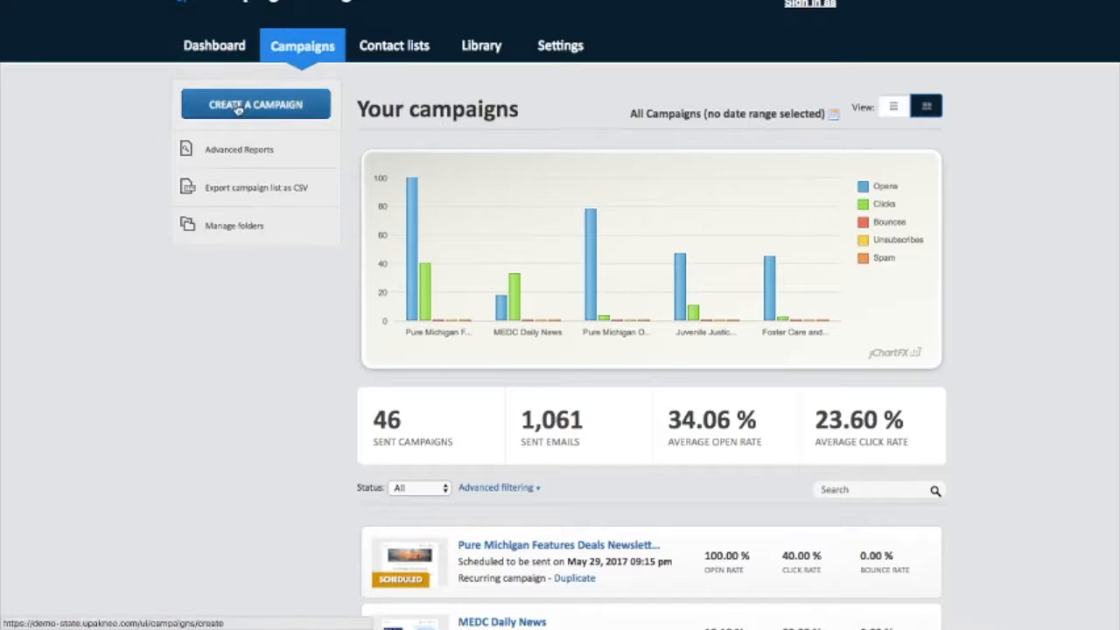
Create a regular campaign named "Transportation - Test" in the Department of Transportation folder
left_click(237, 110)
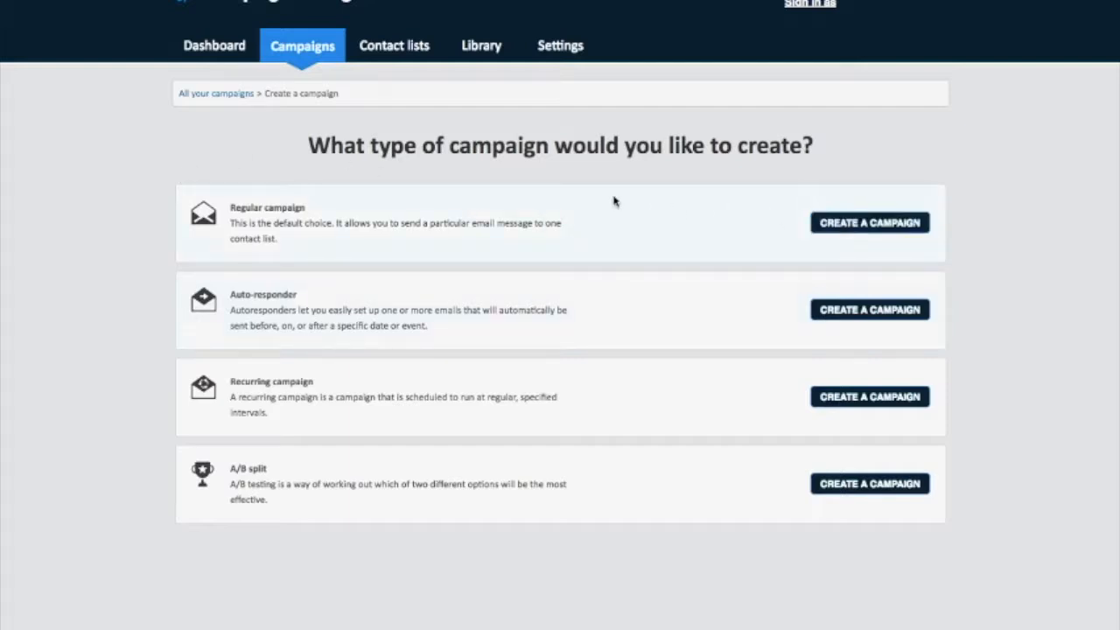
left_click(837, 225)
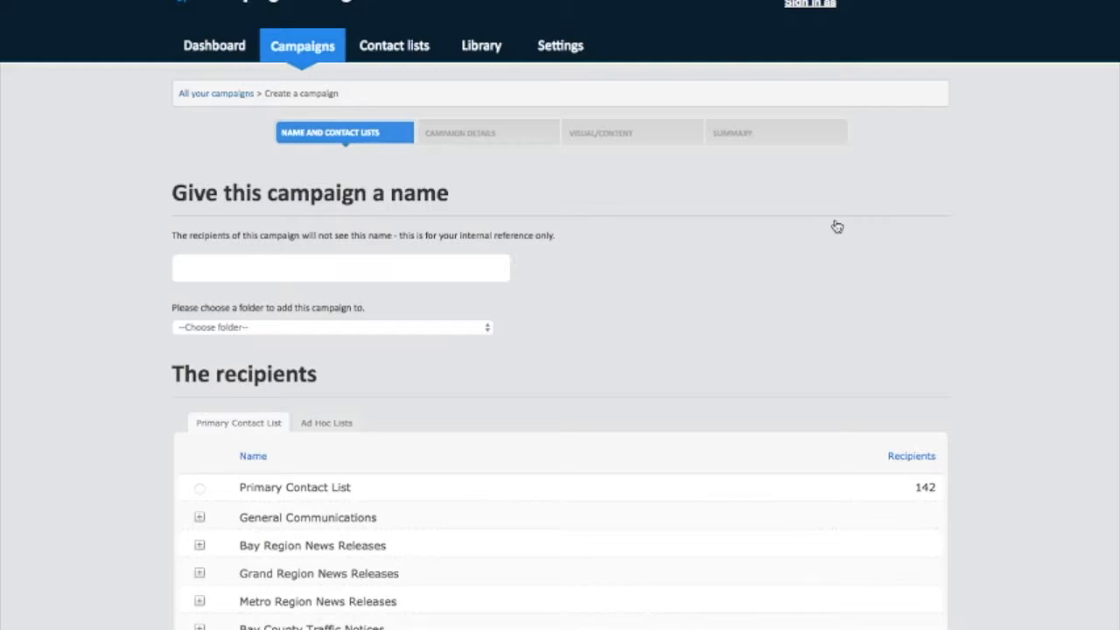
left_click(472, 275)
type("Transporat")
type("ion - Test")
left_click(217, 269)
type("t")
left_click(290, 326)
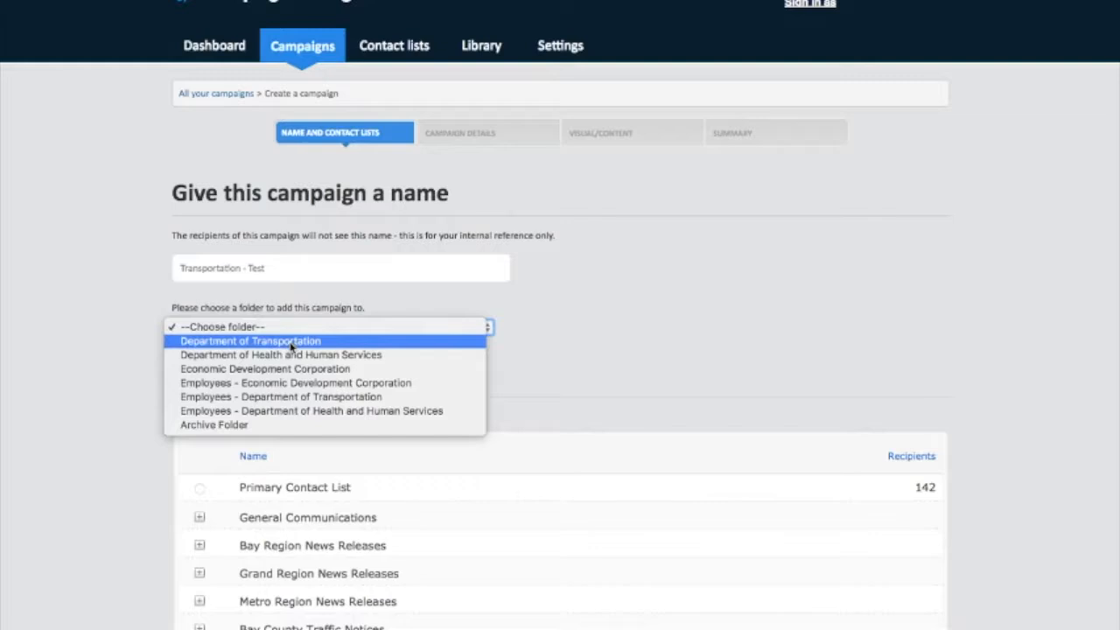
left_click(290, 343)
Look through the recipient groups of the primary contact list and the Ad Hoc lists, ending on the primary list
scroll(291, 347, "down", 5)
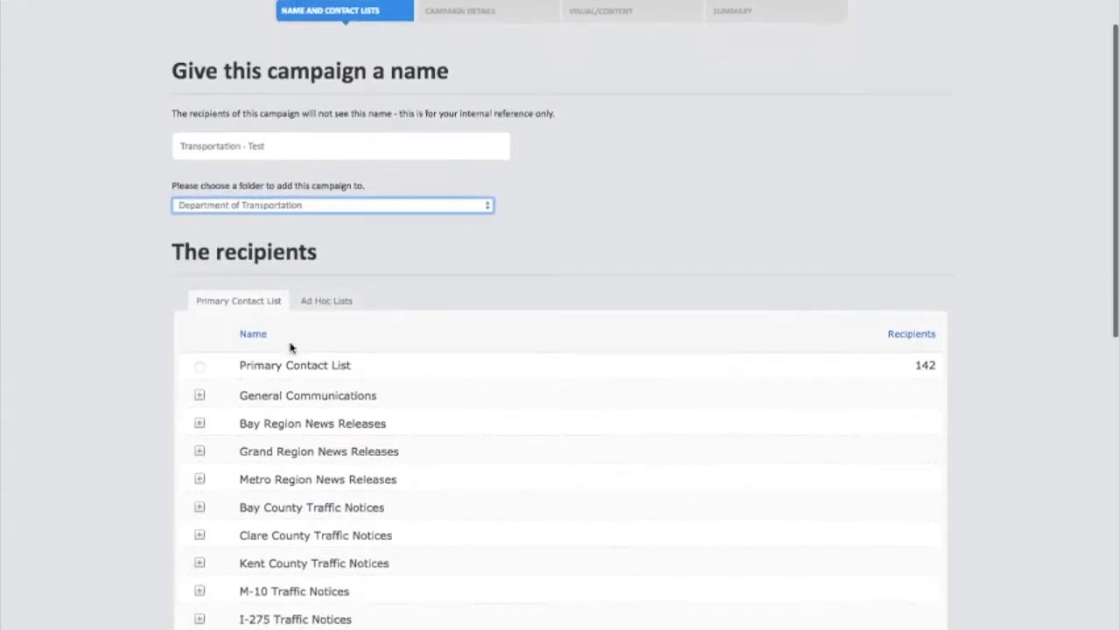
scroll(290, 347, "down", 3)
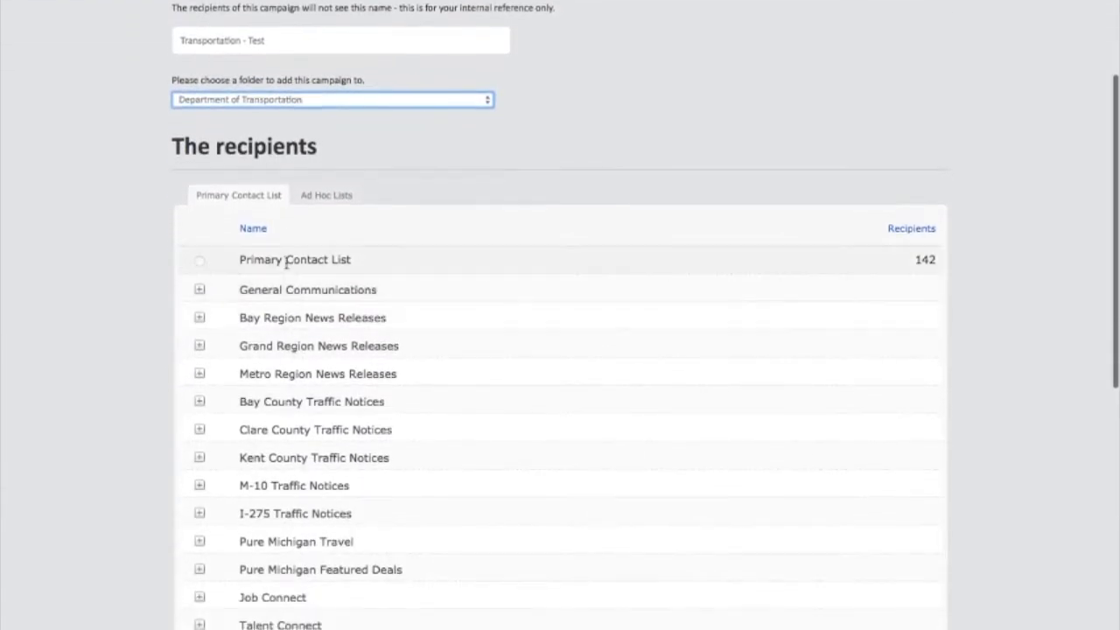
scroll(279, 219, "down", 1)
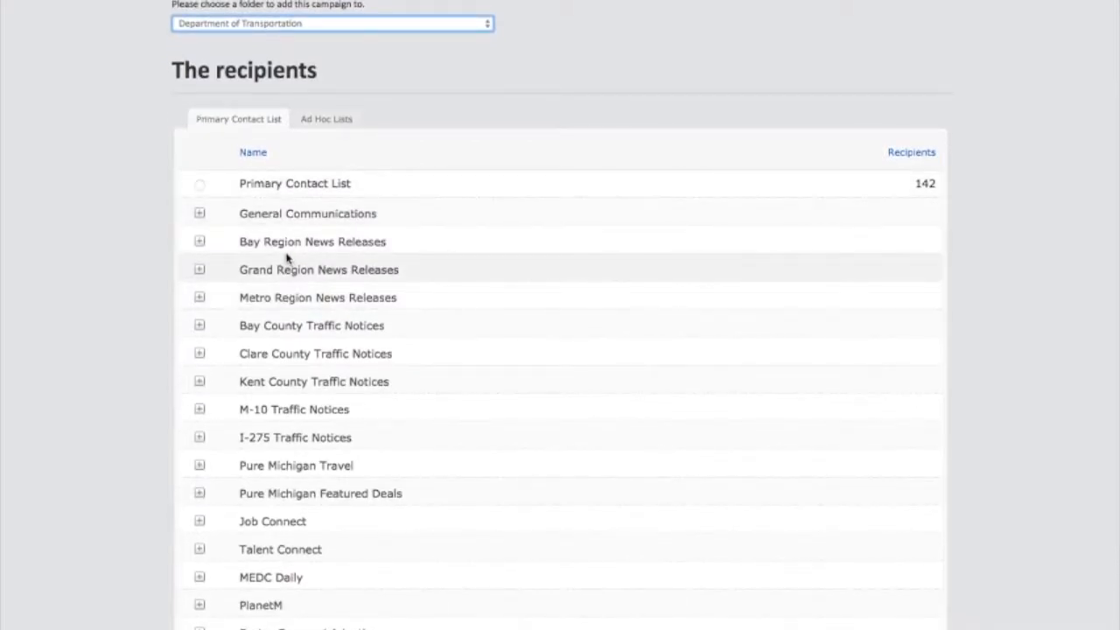
left_click(309, 122)
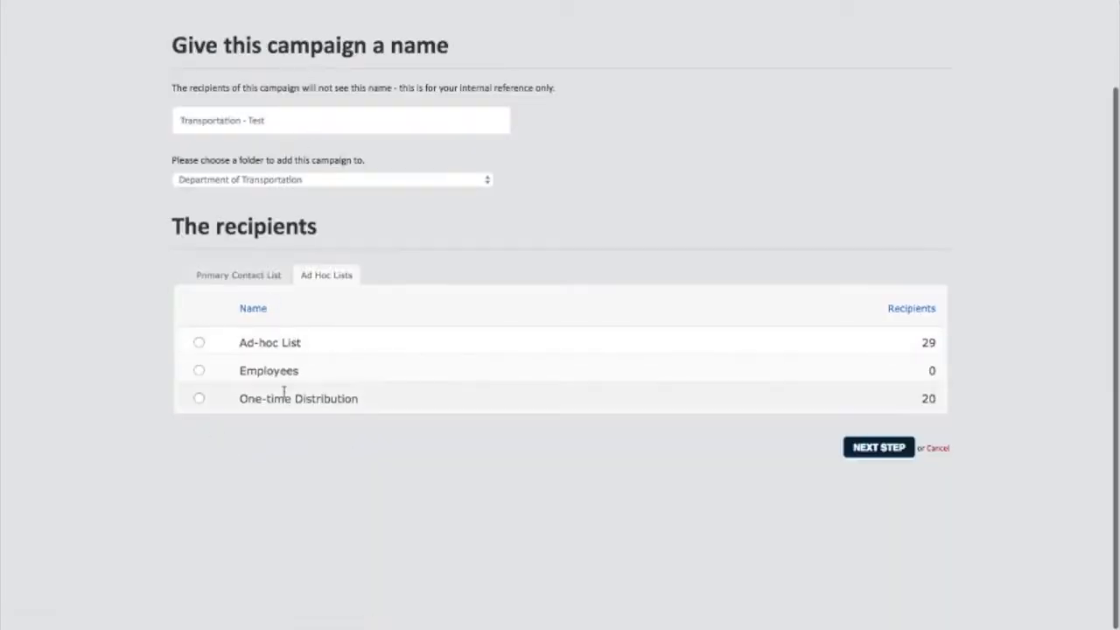
left_click(252, 278)
Select the traffic-notices-bay-region-clare-county sublist under Clare County Traffic Notices as recipients and continue to the campaign details
scroll(251, 272, "down", 3)
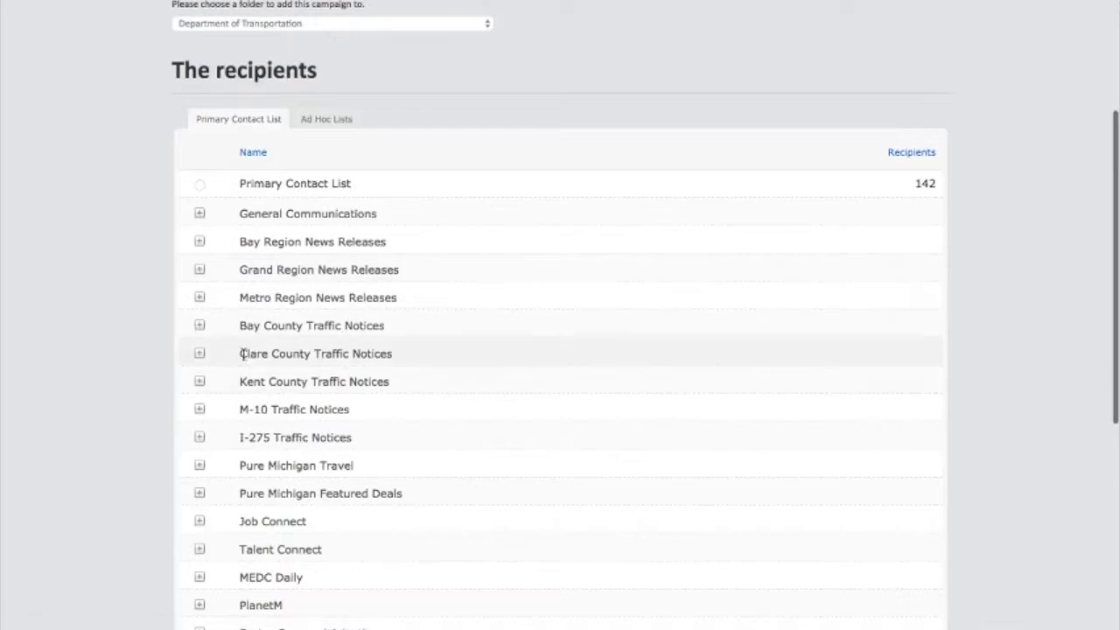
scroll(215, 296, "down", 1)
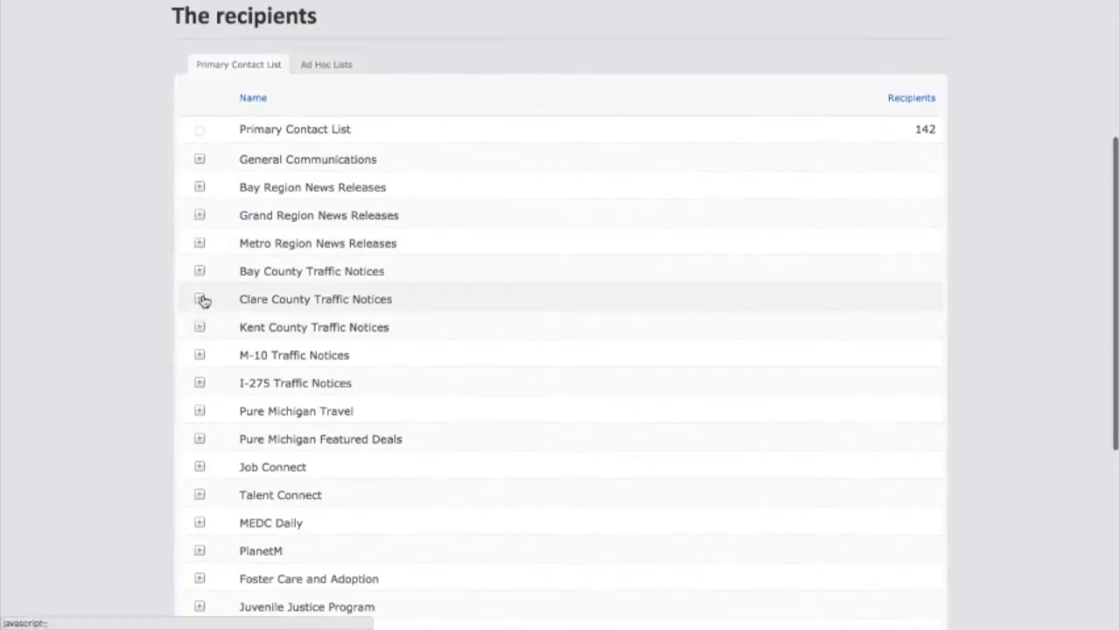
left_click(202, 299)
left_click(252, 318)
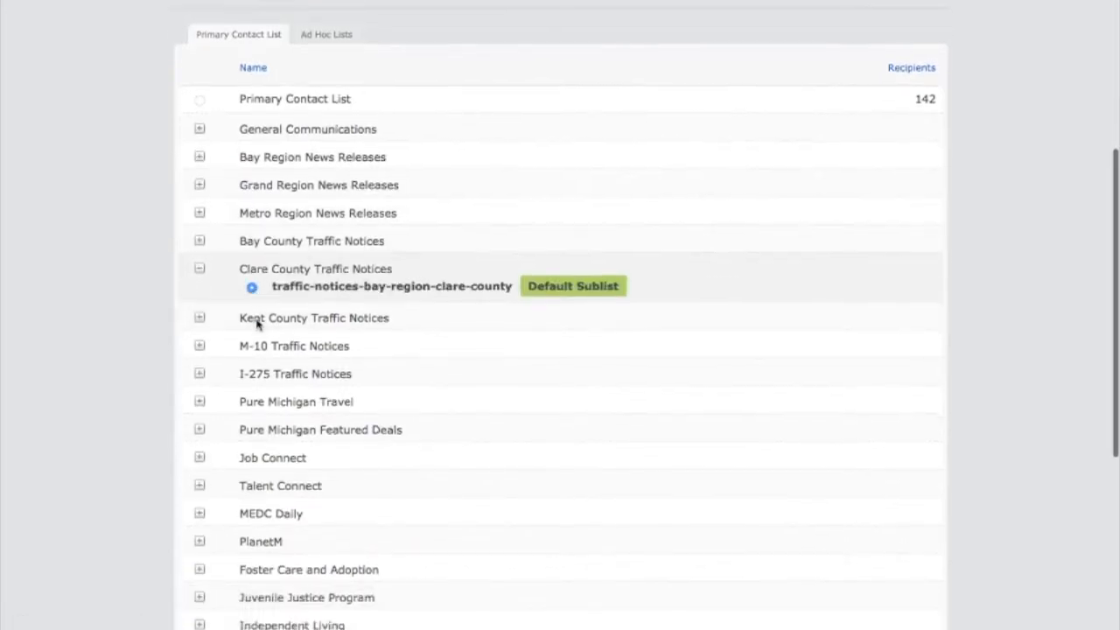
scroll(256, 322, "down", 5)
left_click(879, 447)
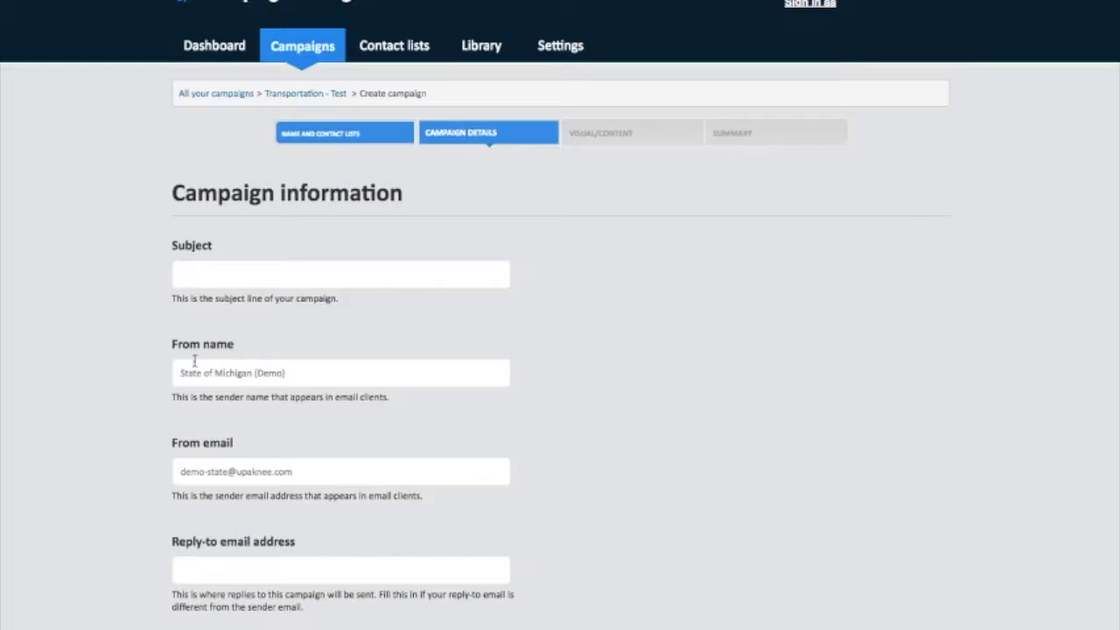
Examine the subject, sender and reply-to fields and the advanced options of the campaign details
scroll(193, 380, "down", 1)
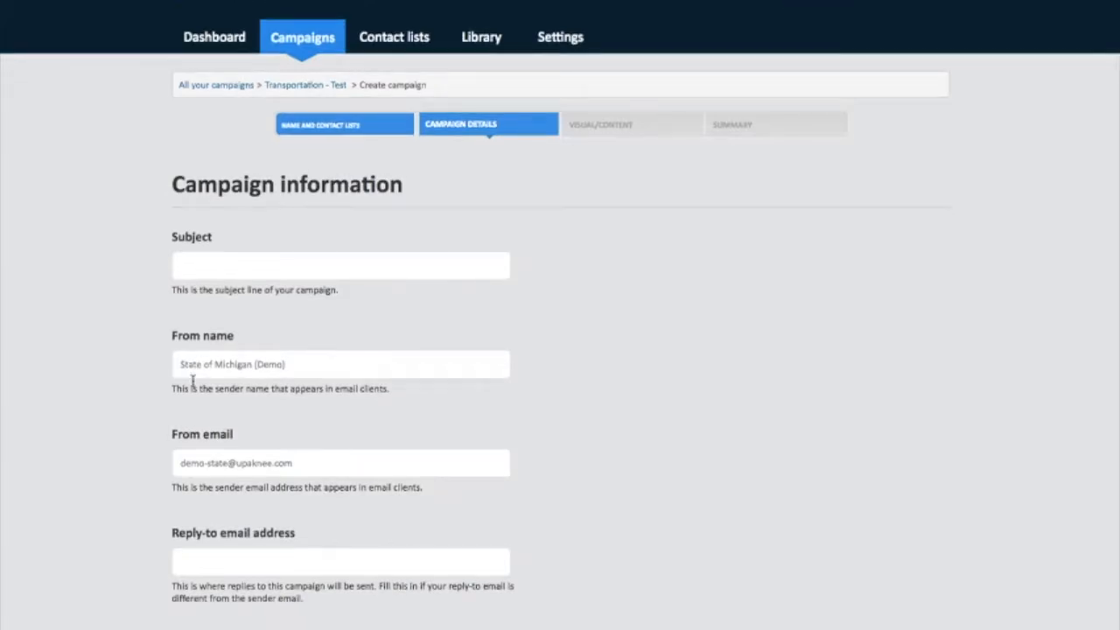
scroll(192, 381, "down", 3)
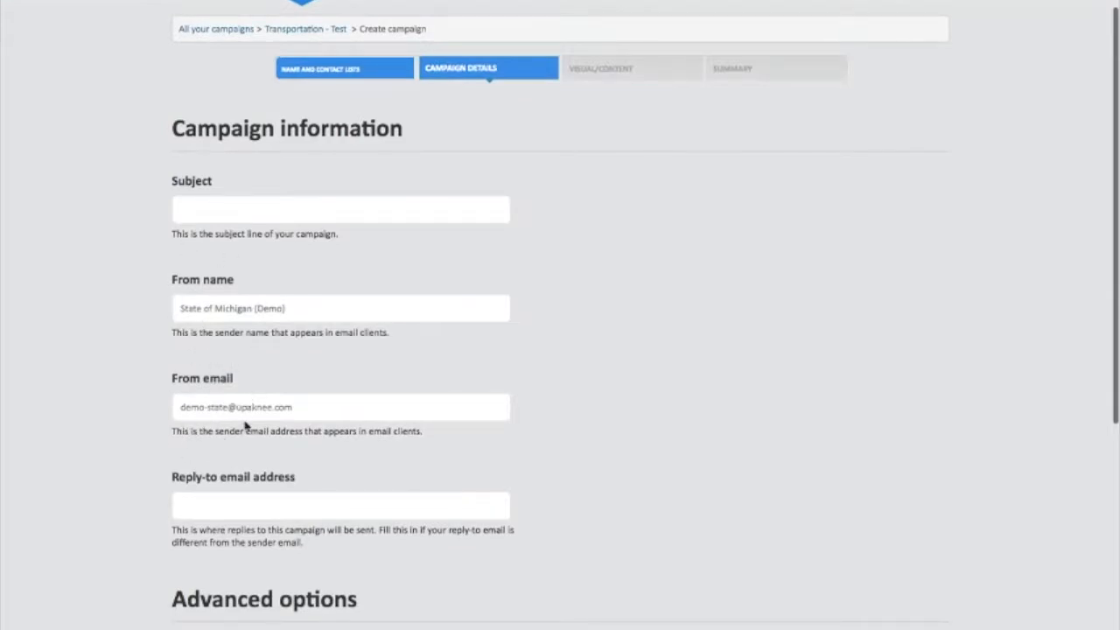
scroll(245, 424, "down", 1)
scroll(245, 424, "down", 1)
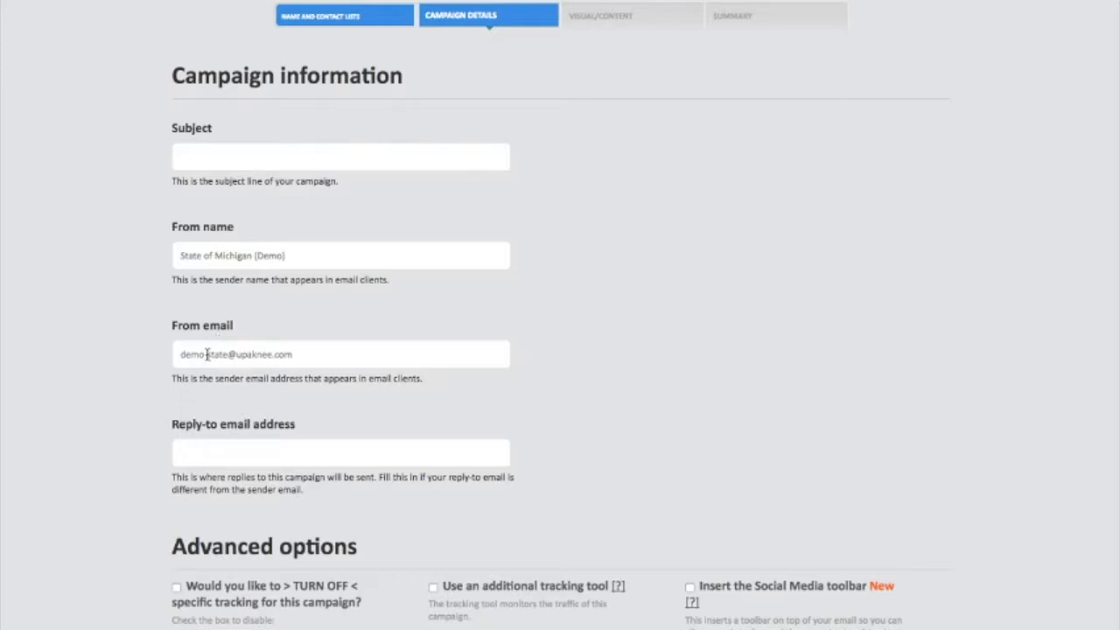
scroll(206, 354, "down", 5)
scroll(207, 360, "up", 1)
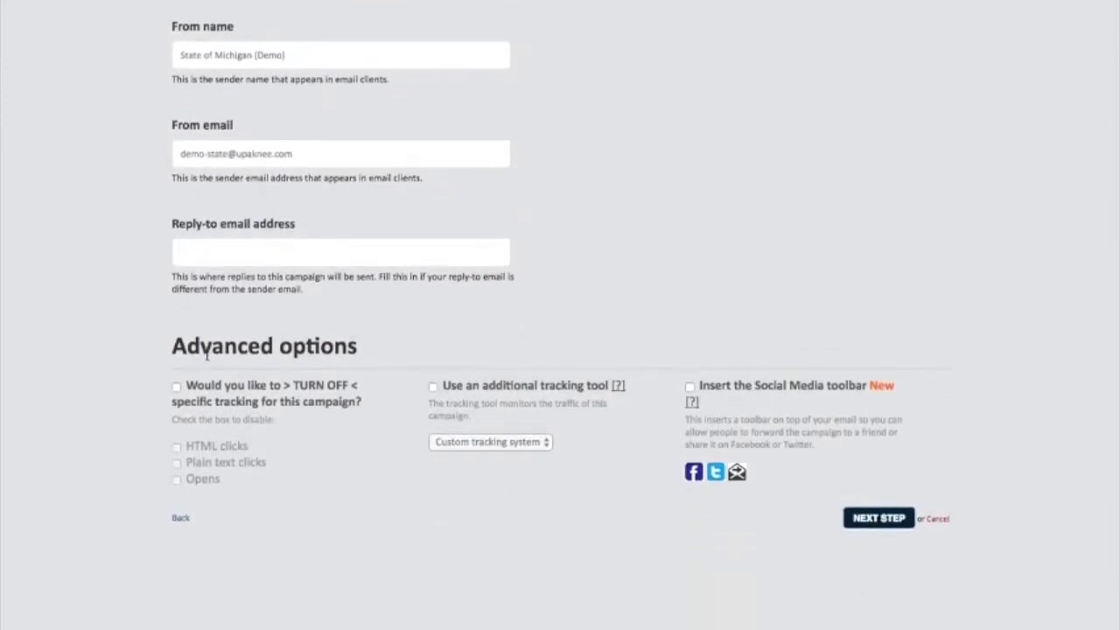
scroll(207, 353, "down", 1)
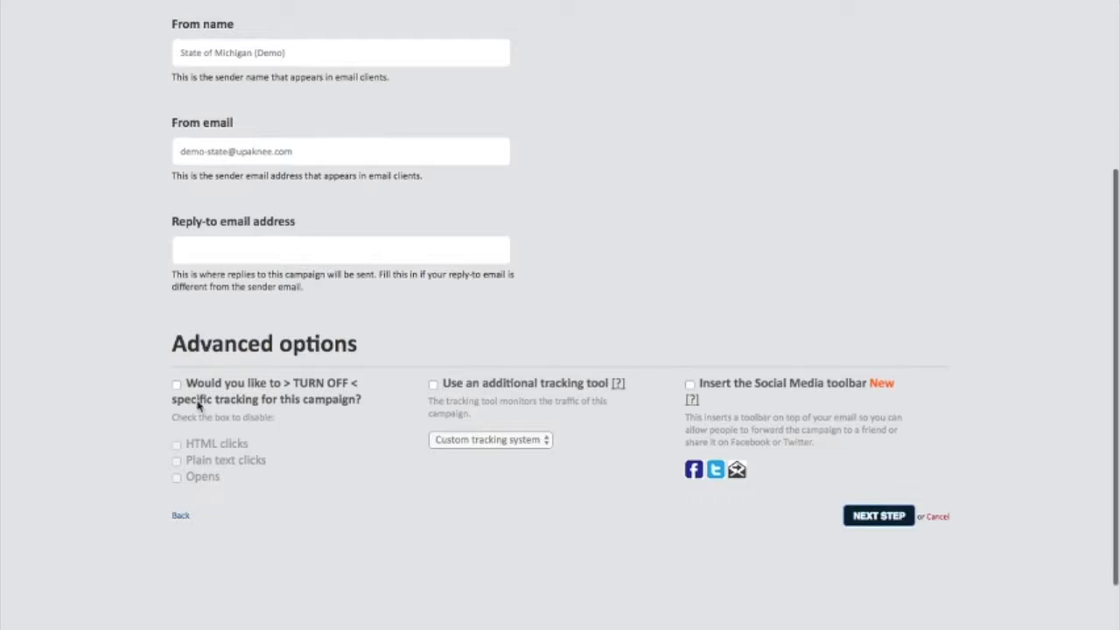
Try the tracking turn-off, additional tracking tool and Social Media toolbar options, clearing each one again
left_click(177, 386)
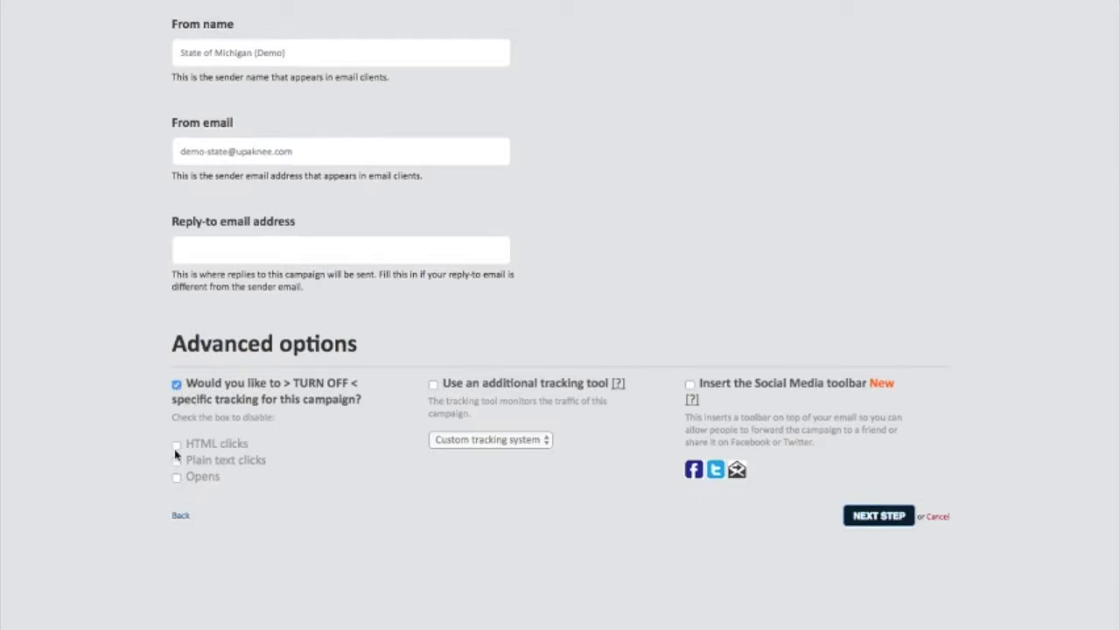
left_click(176, 385)
left_click(434, 384)
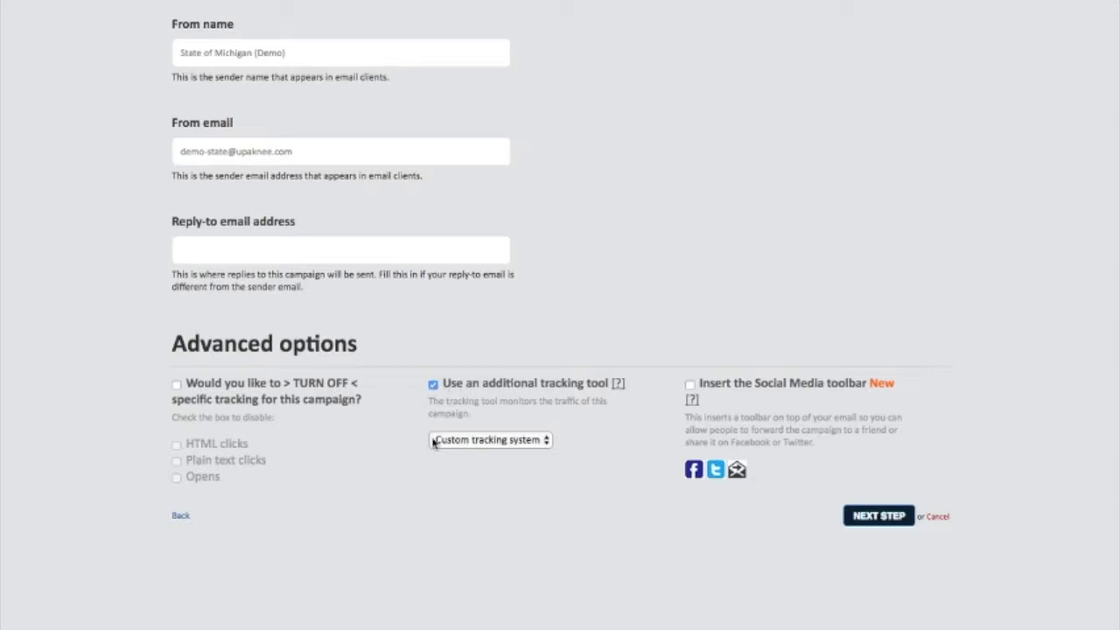
left_click(451, 442)
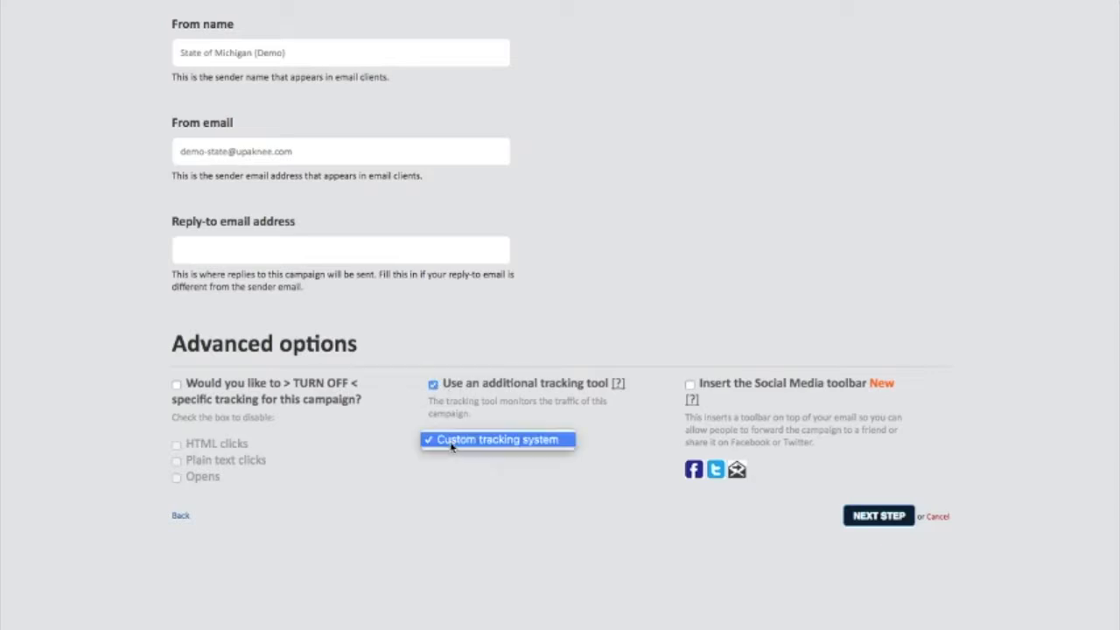
left_click(452, 509)
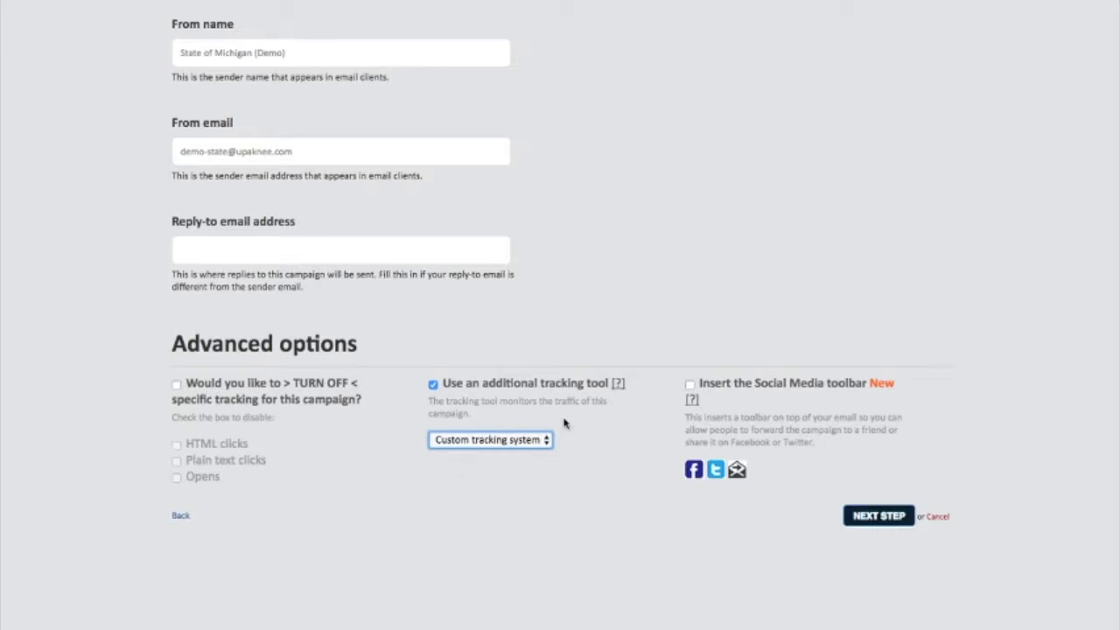
left_click(435, 382)
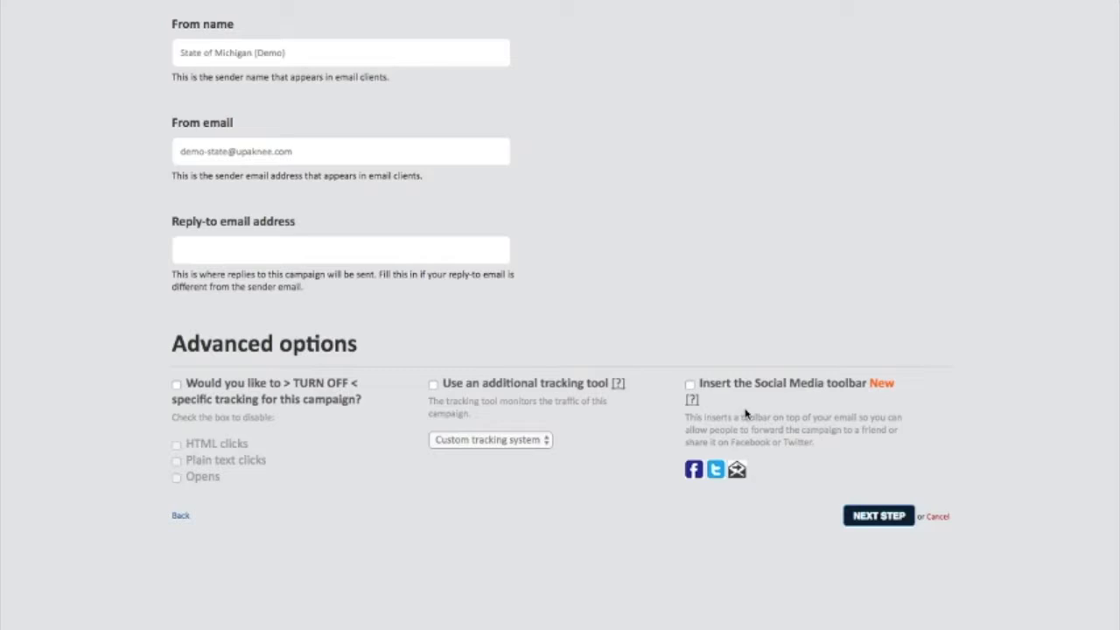
left_click(689, 384)
left_click(689, 385)
Enter a subject line starting with "Transportation" for the campaign and continue to the visual and content stage
scroll(750, 405, "up", 1)
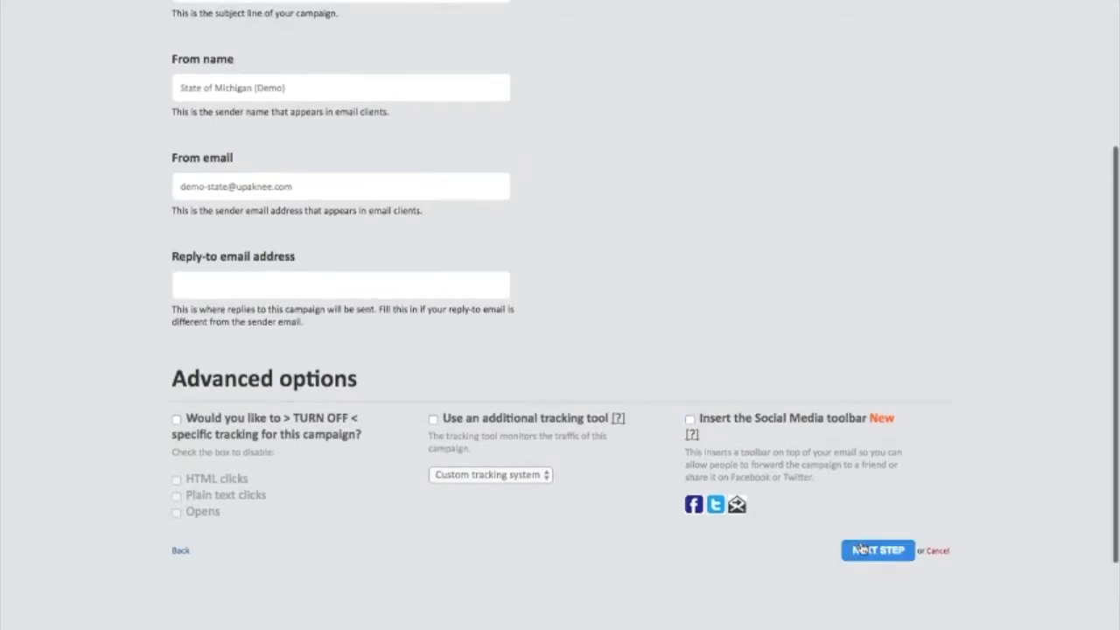
left_click(862, 549)
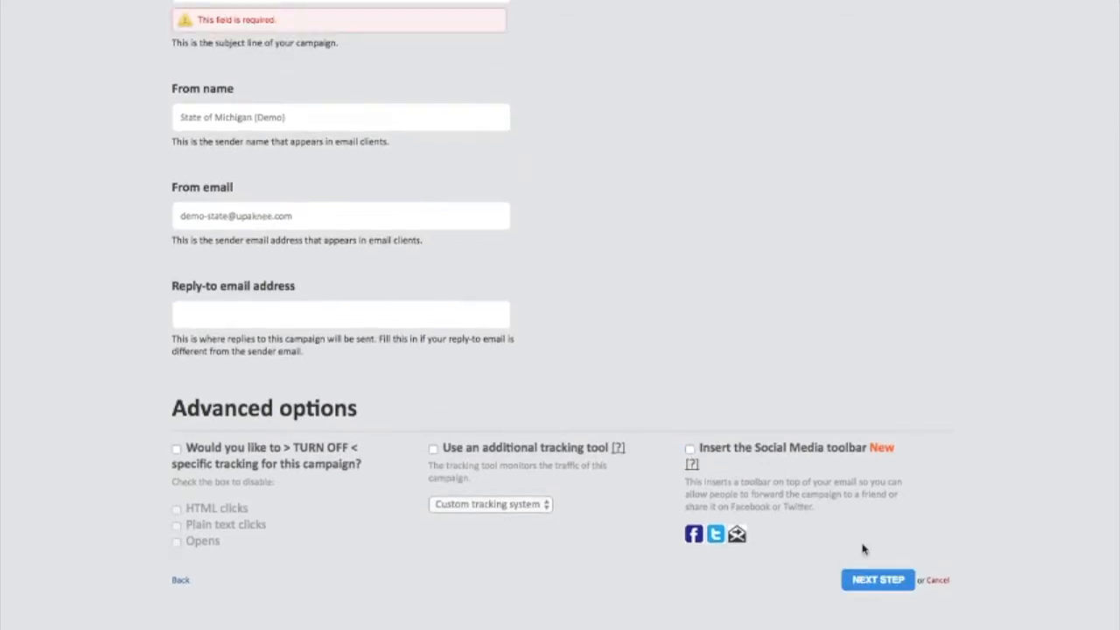
scroll(861, 548, "up", 5)
left_click(431, 190)
type("Transportation")
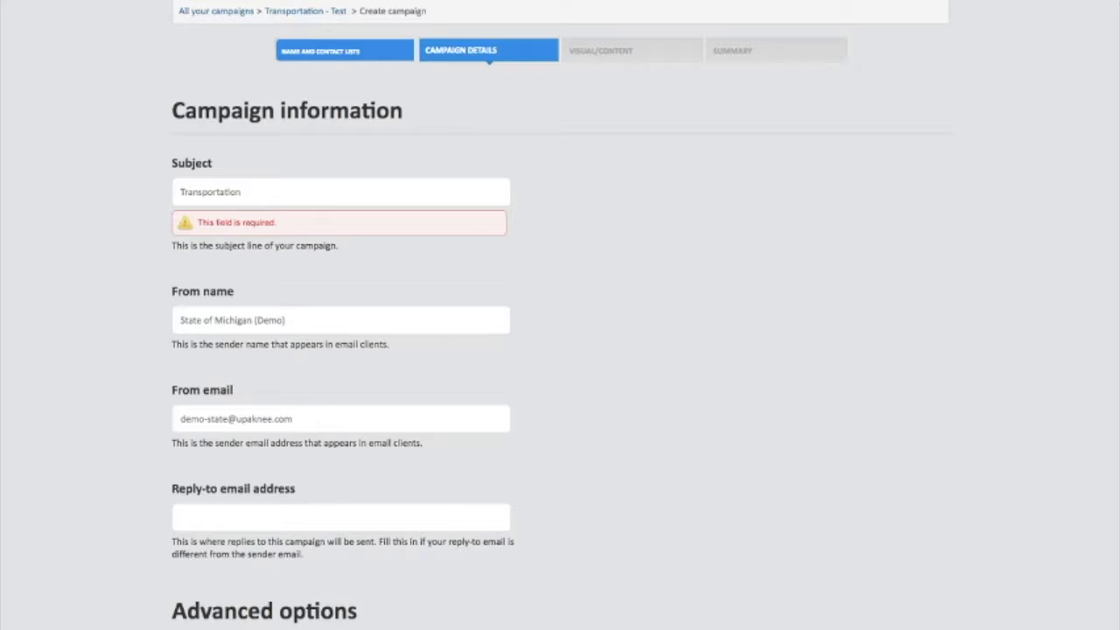
type("ing")
scroll(590, 479, "down", 5)
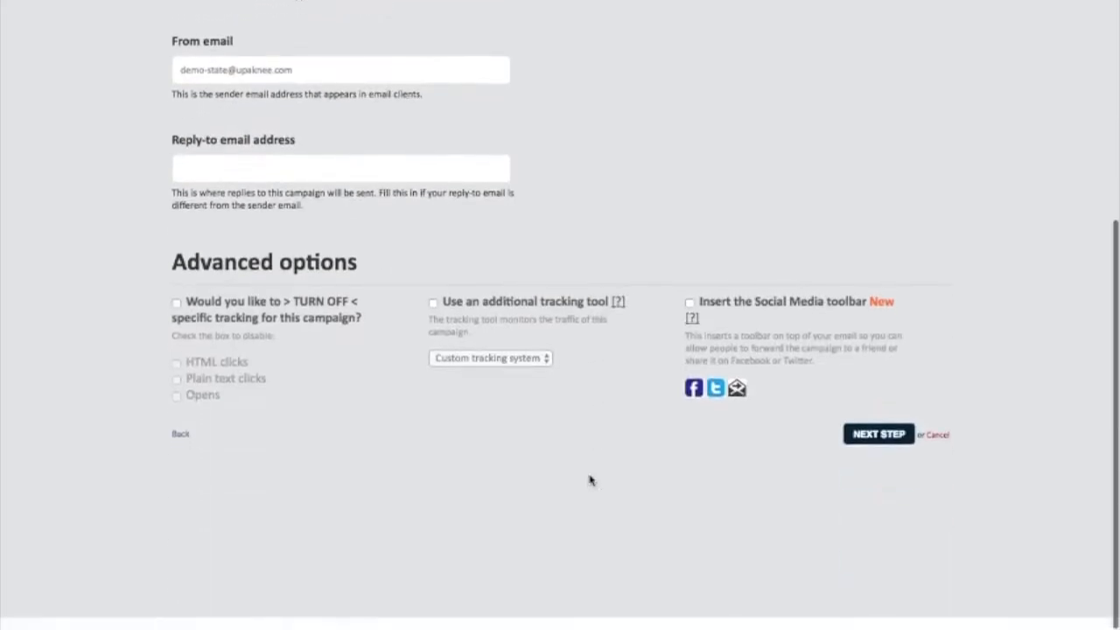
left_click(862, 448)
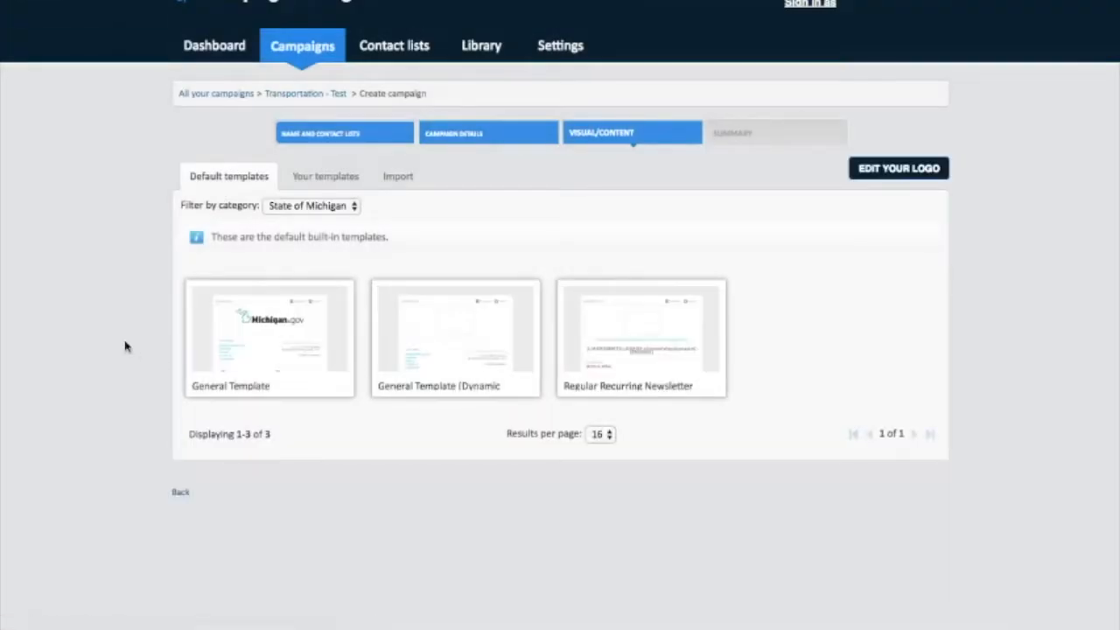
Keep the default templates filtered by State of Michigan and choose the General Template for the campaign
left_click(271, 211)
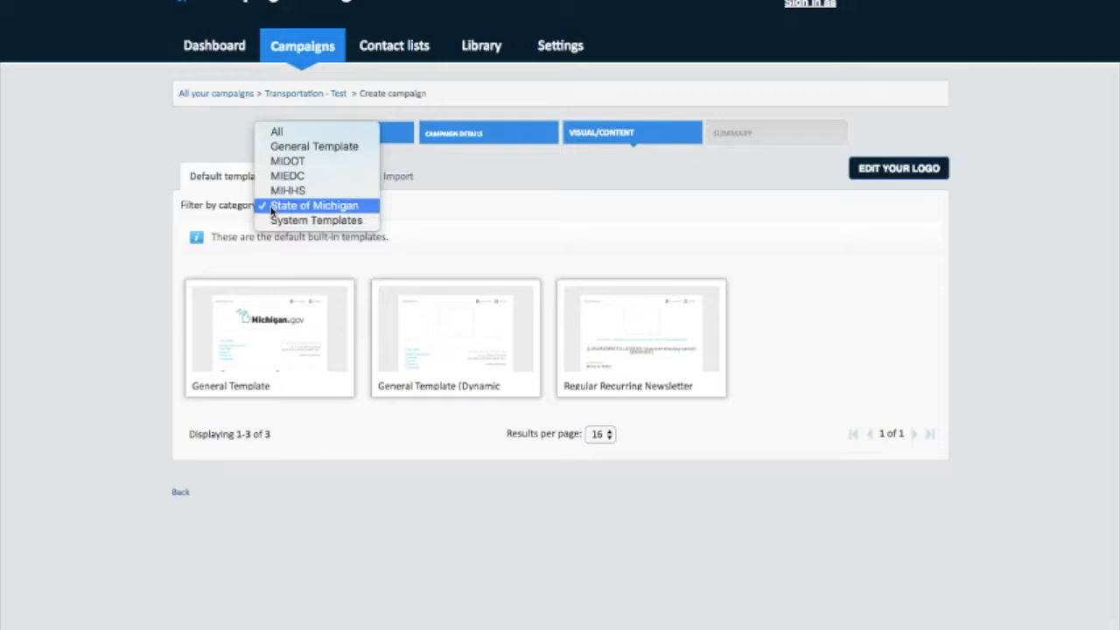
left_click(272, 210)
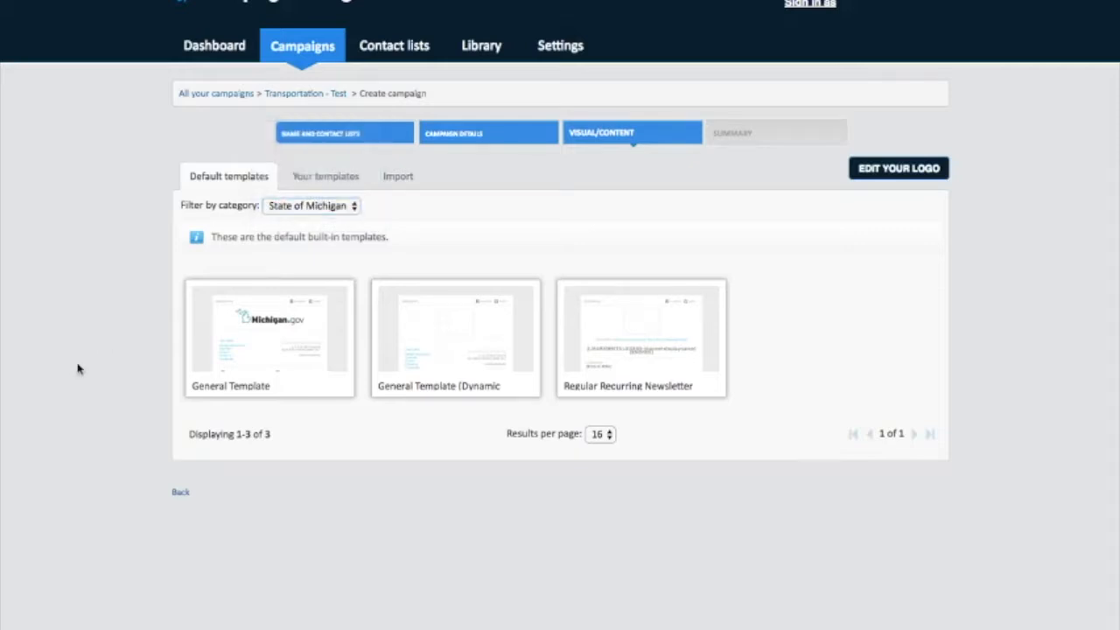
mouse_move(236, 337)
left_click(266, 346)
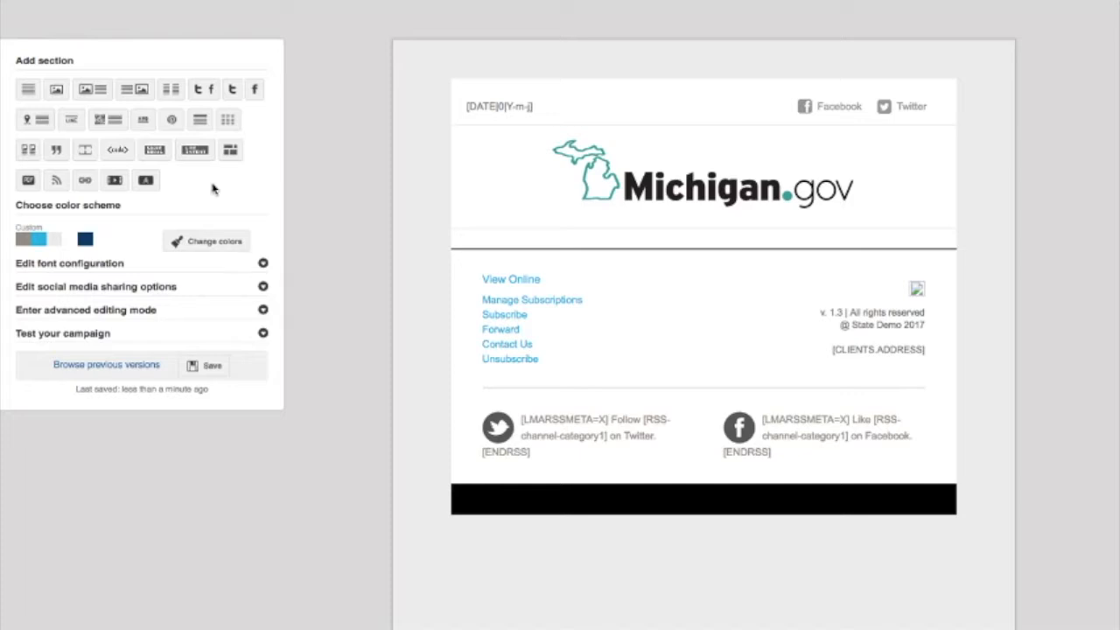
Add an image section, a text section and a combined image-and-text section to the email body
left_click(56, 89)
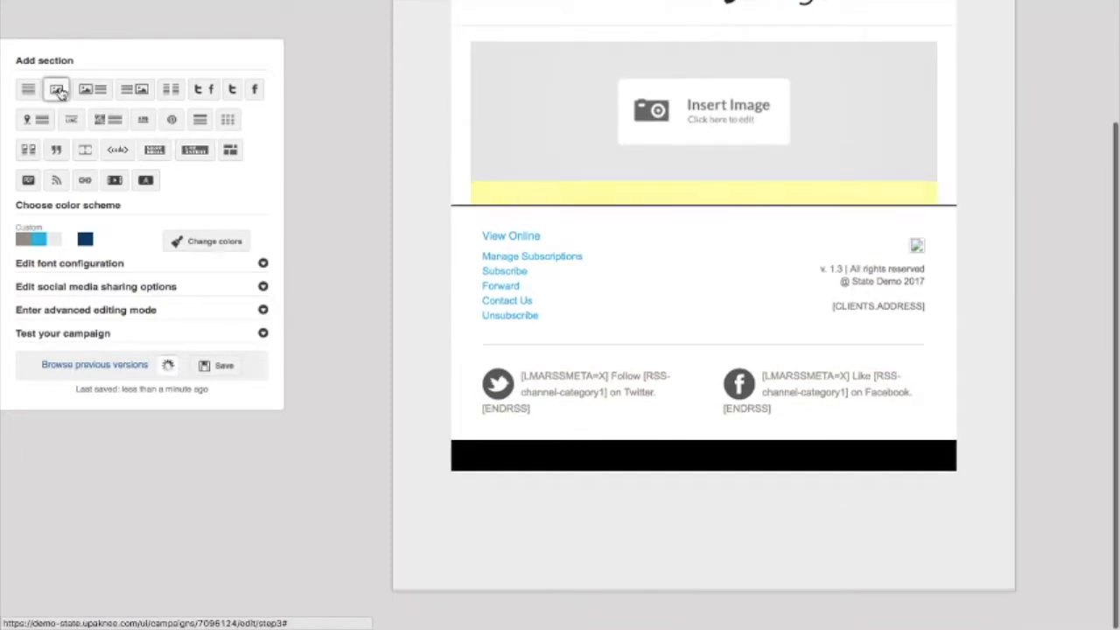
left_click(29, 91)
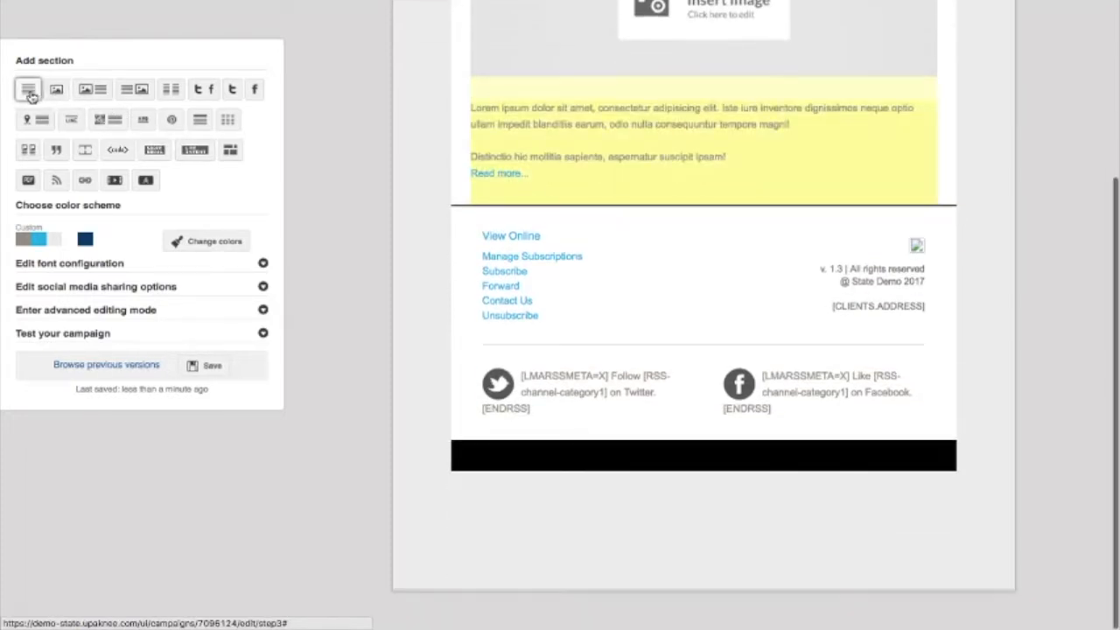
left_click(96, 89)
scroll(466, 321, "up", 2)
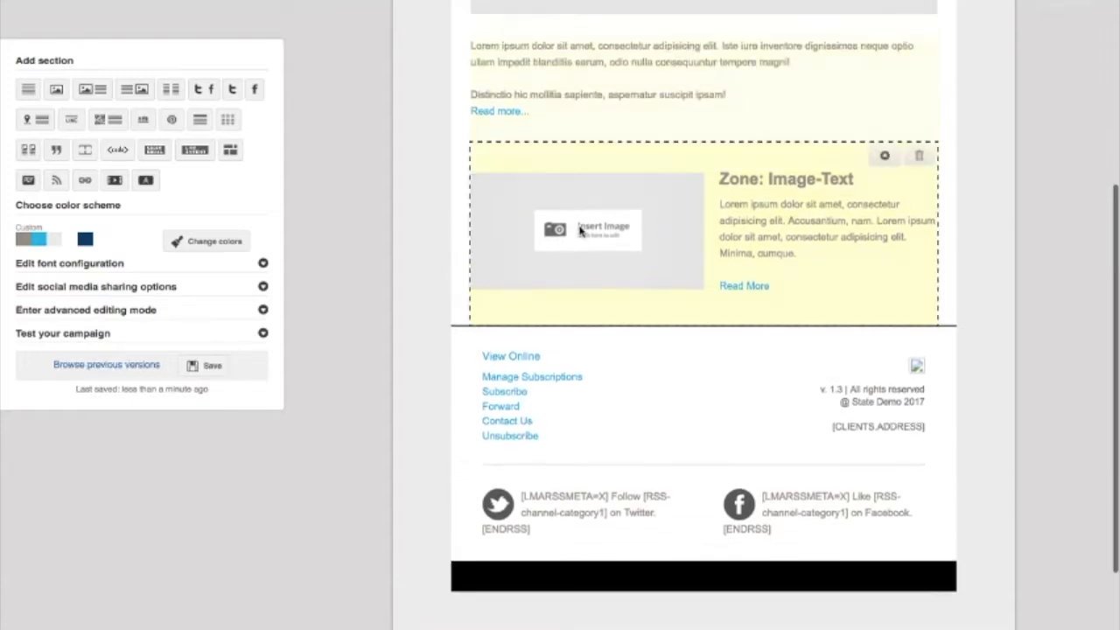
View the image source options and the body text editor of the Image-Text section, closing the editor with a save
left_click(580, 230)
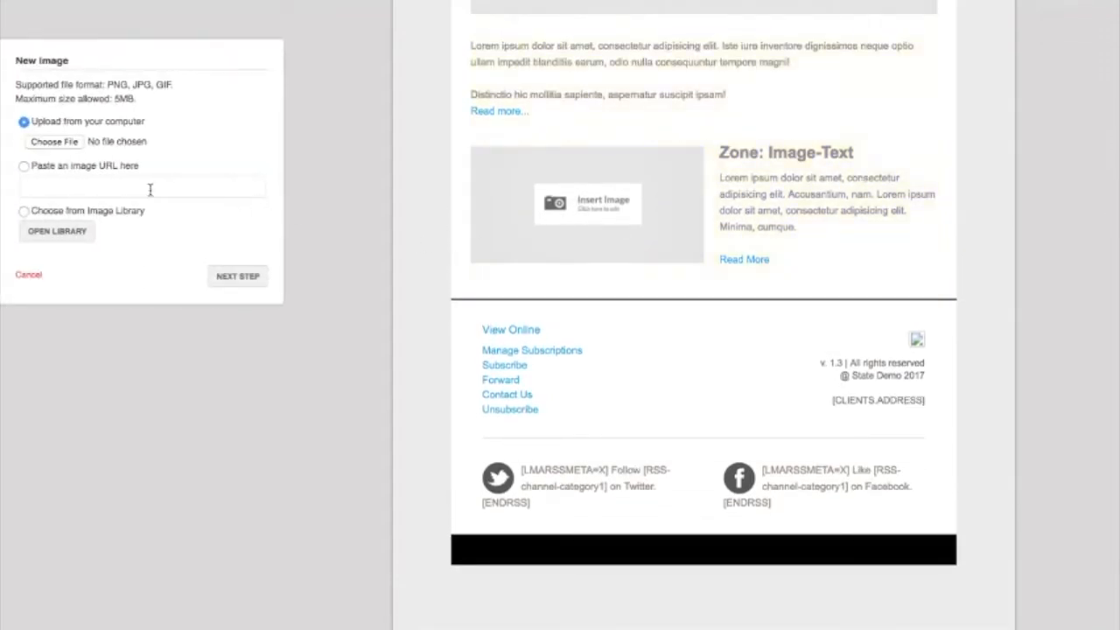
left_click(762, 218)
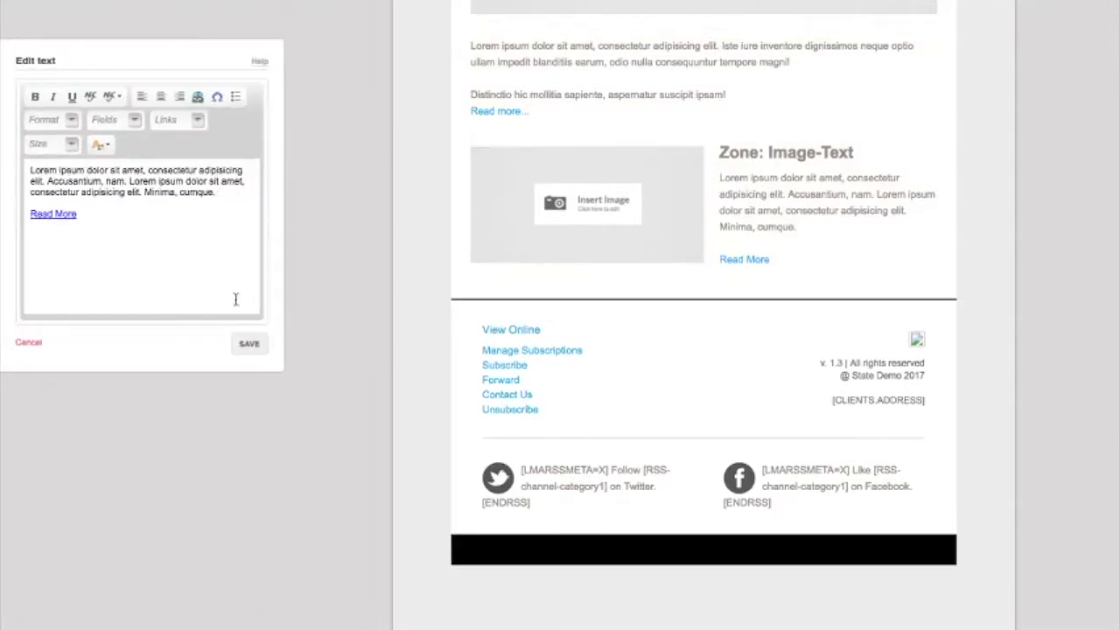
left_click(248, 343)
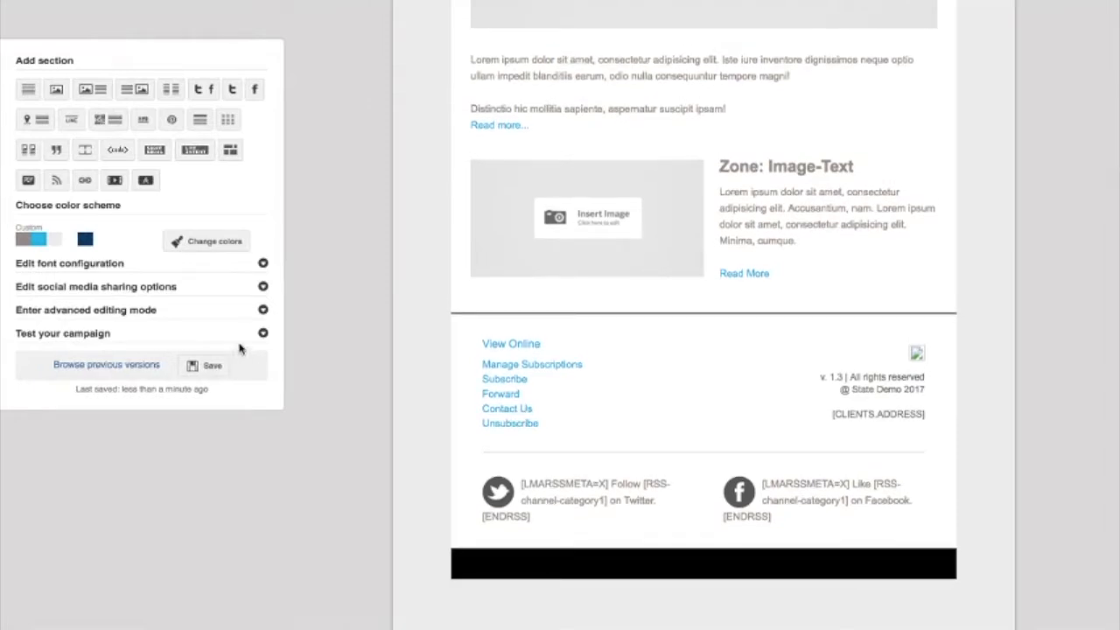
Switch the campaign to HTML source editing under the advanced editing options and view its code
left_click(213, 315)
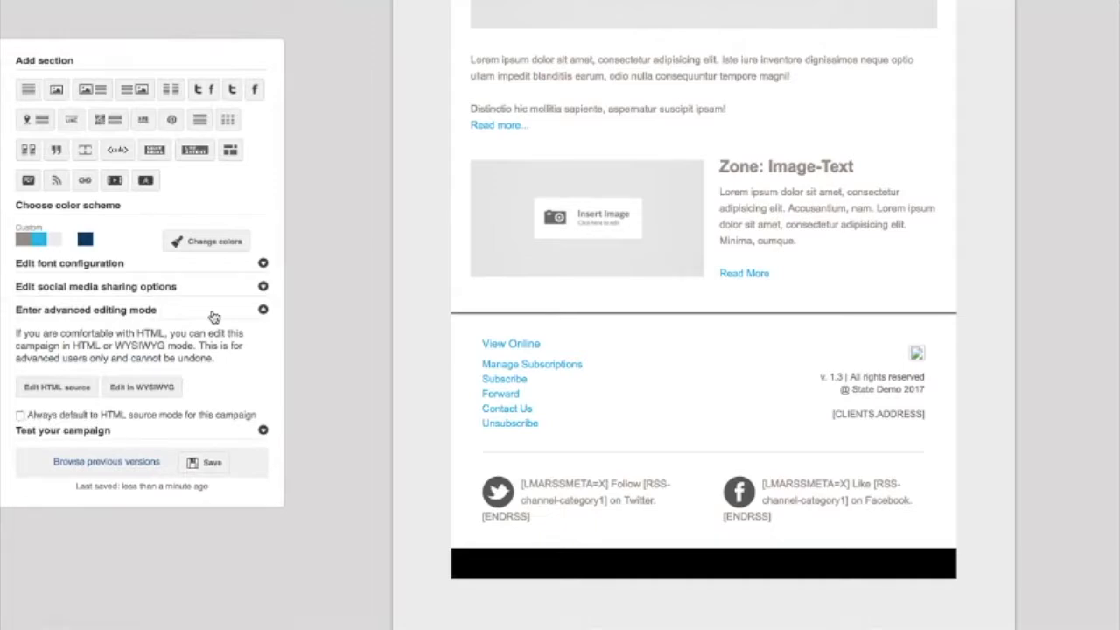
left_click(71, 400)
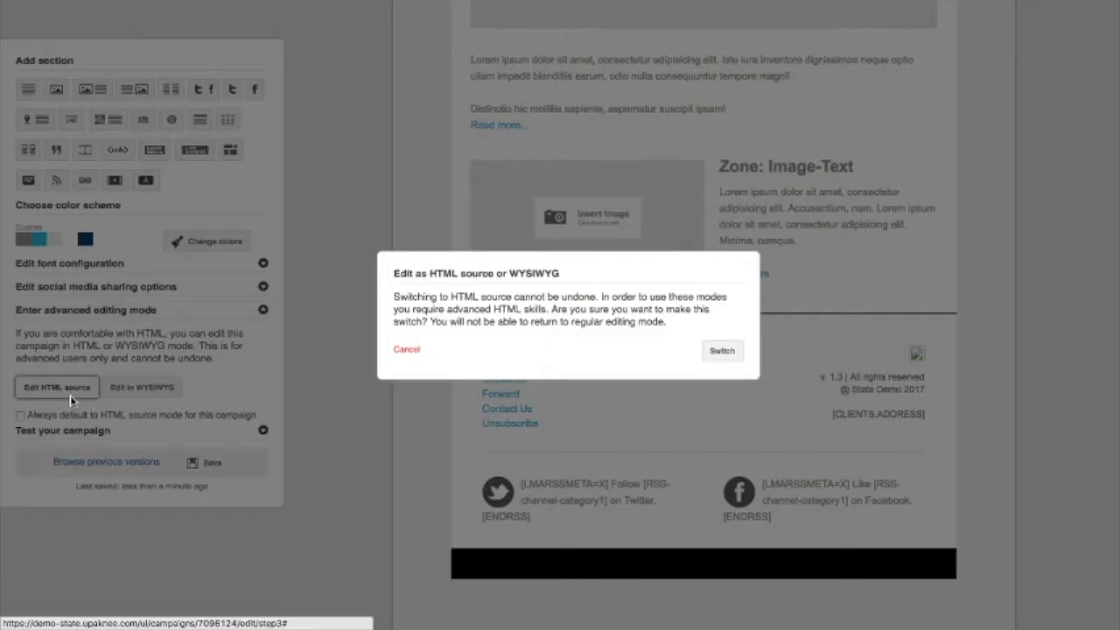
left_click(725, 351)
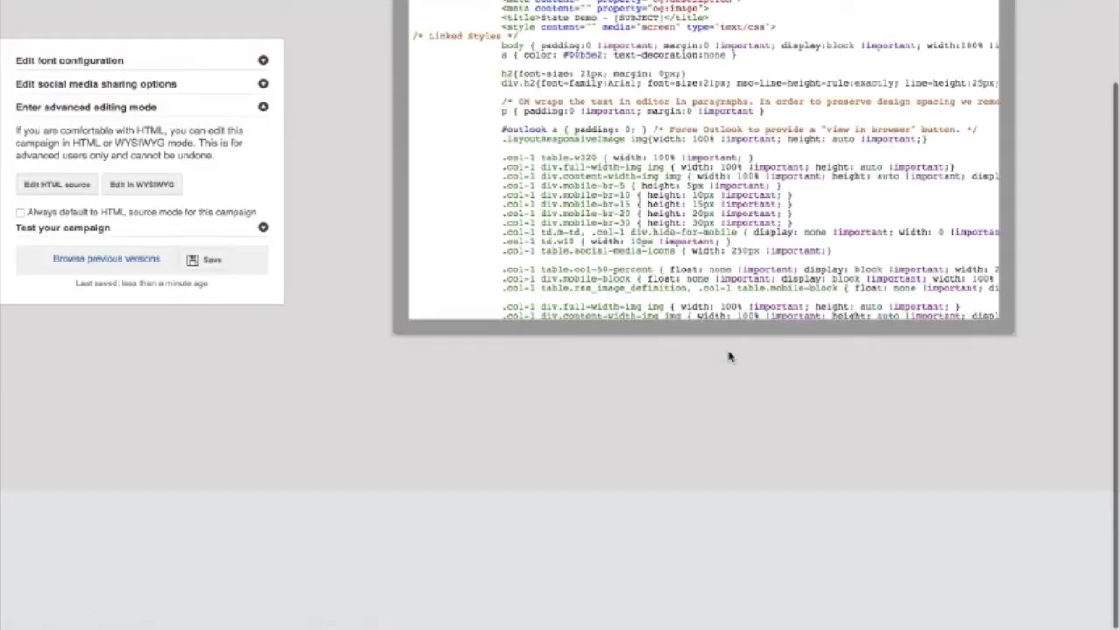
scroll(730, 356, "up", 3)
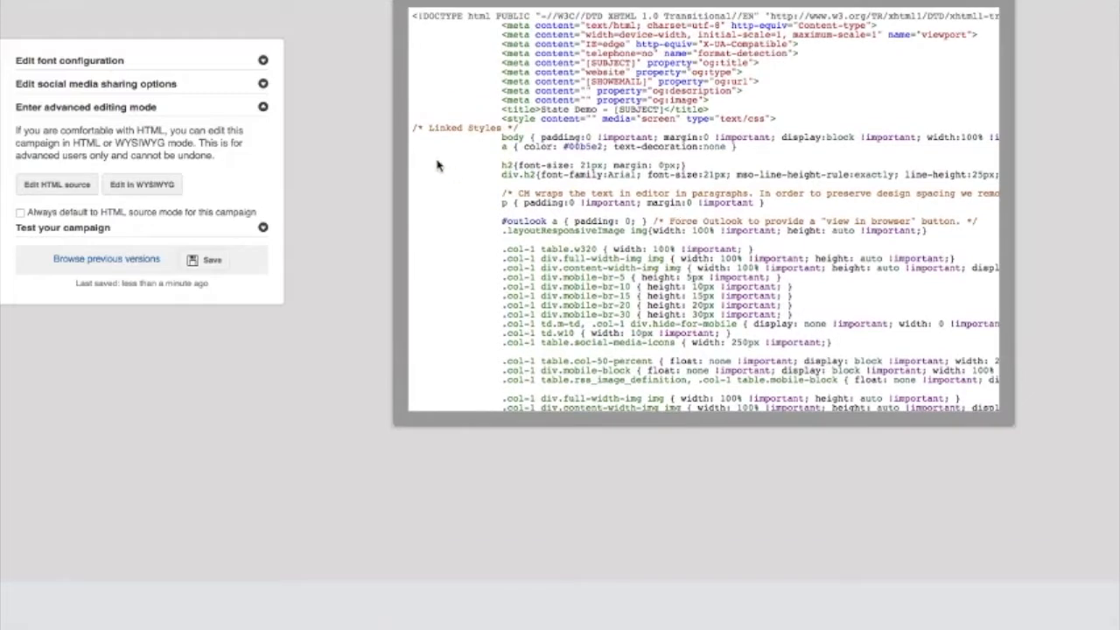
Switch the campaign from HTML source to WYSIWYG editing and try working in the email body there
left_click(126, 185)
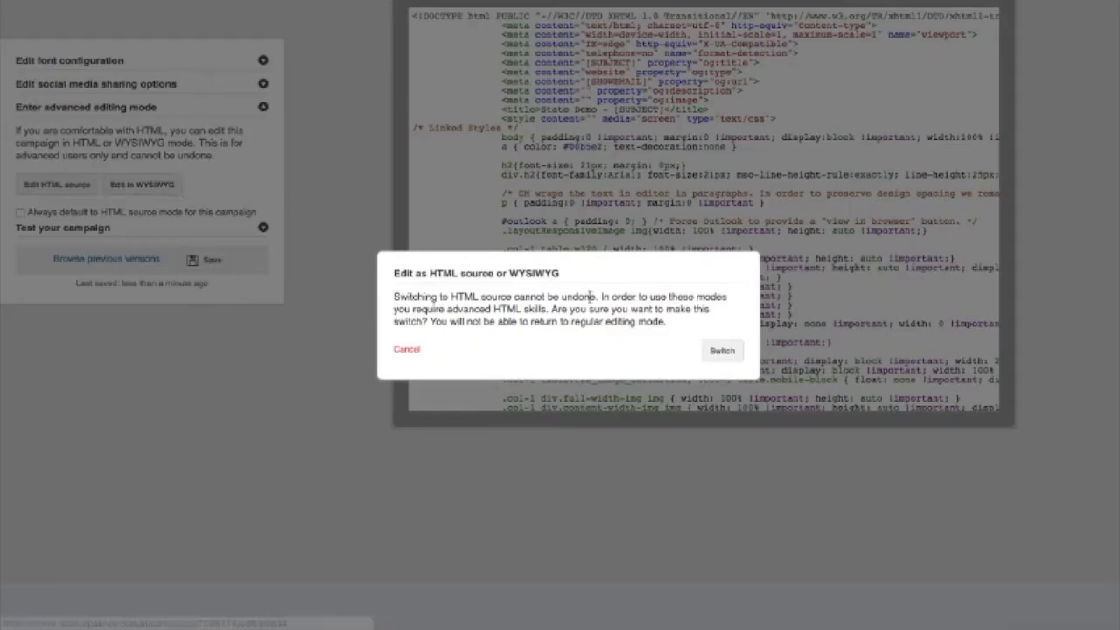
left_click(725, 354)
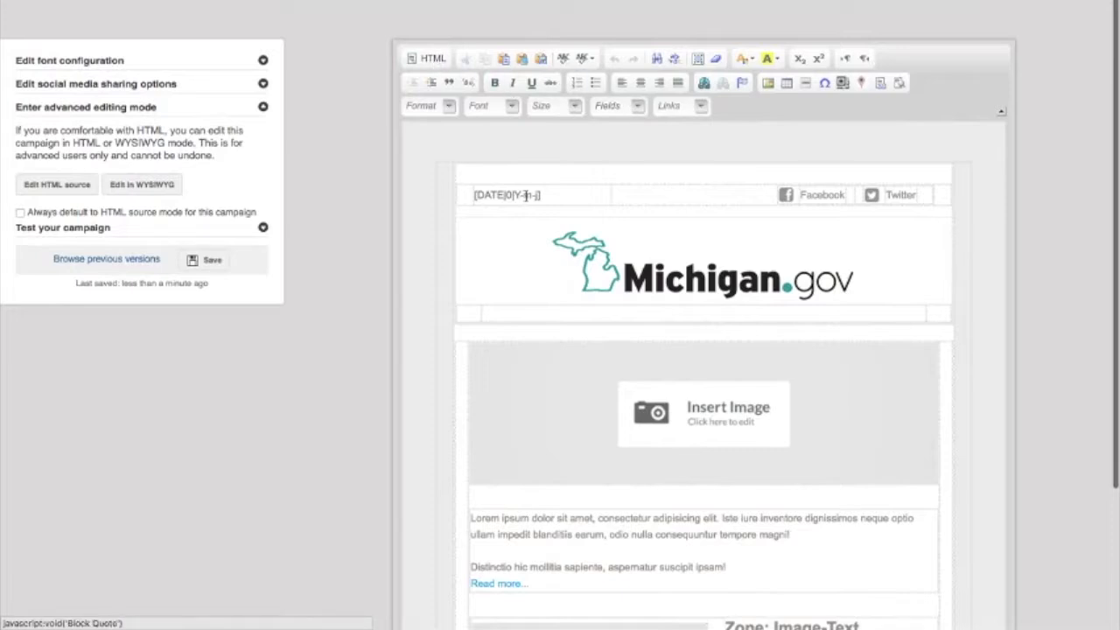
left_click(599, 379)
left_click_drag(599, 378, 564, 522)
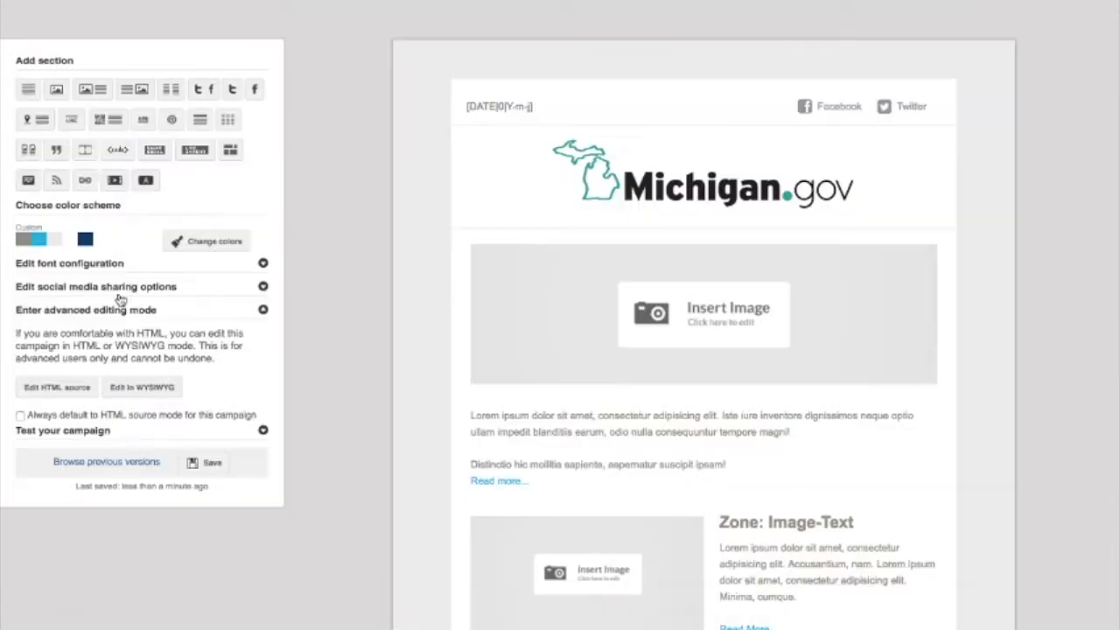
Run the SpamAssassin spam test on the campaign and close its results
mouse_move(547, 353)
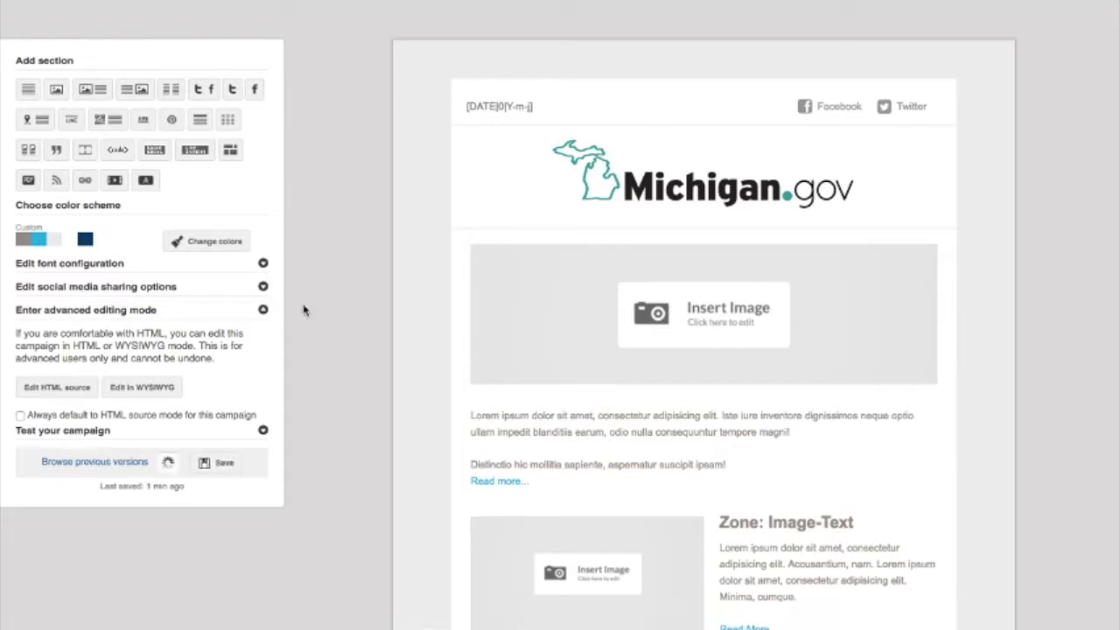
left_click(263, 429)
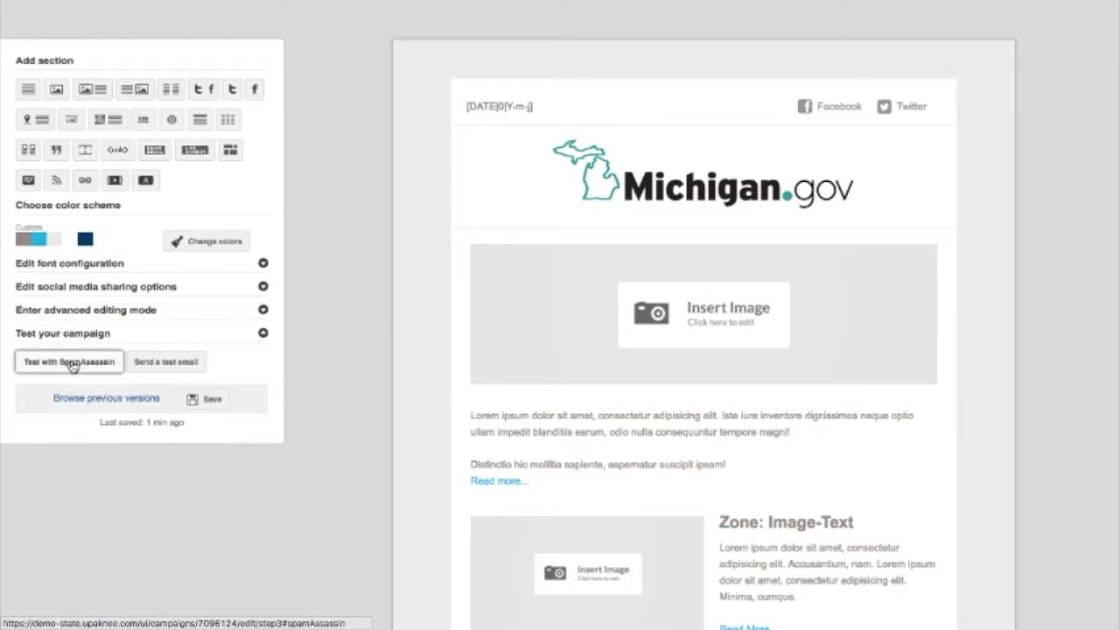
left_click(72, 362)
left_click(643, 142)
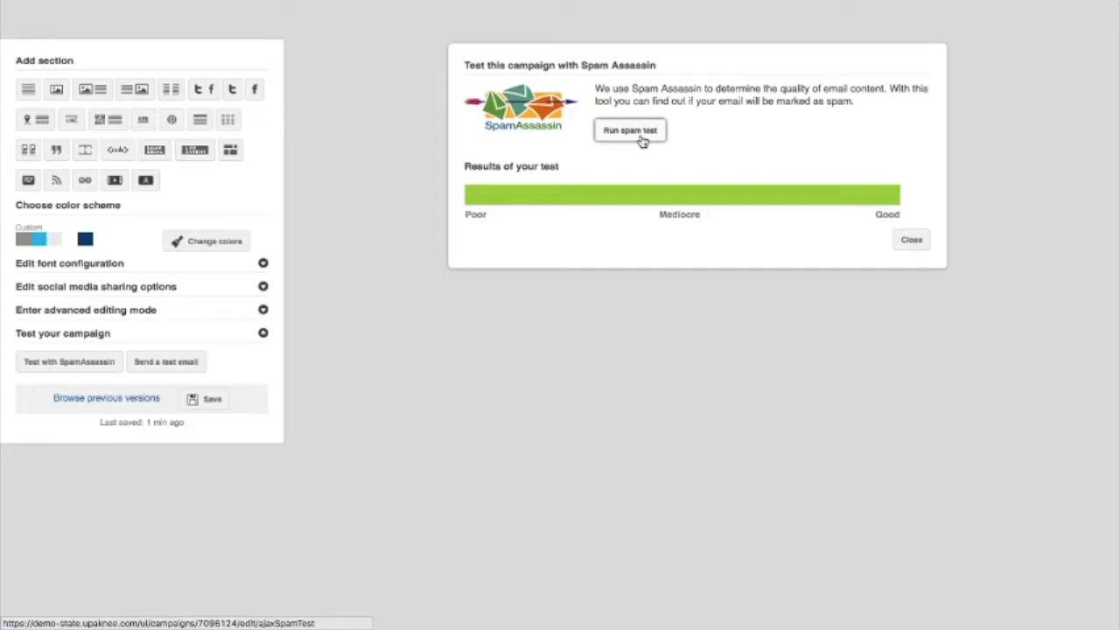
left_click(915, 242)
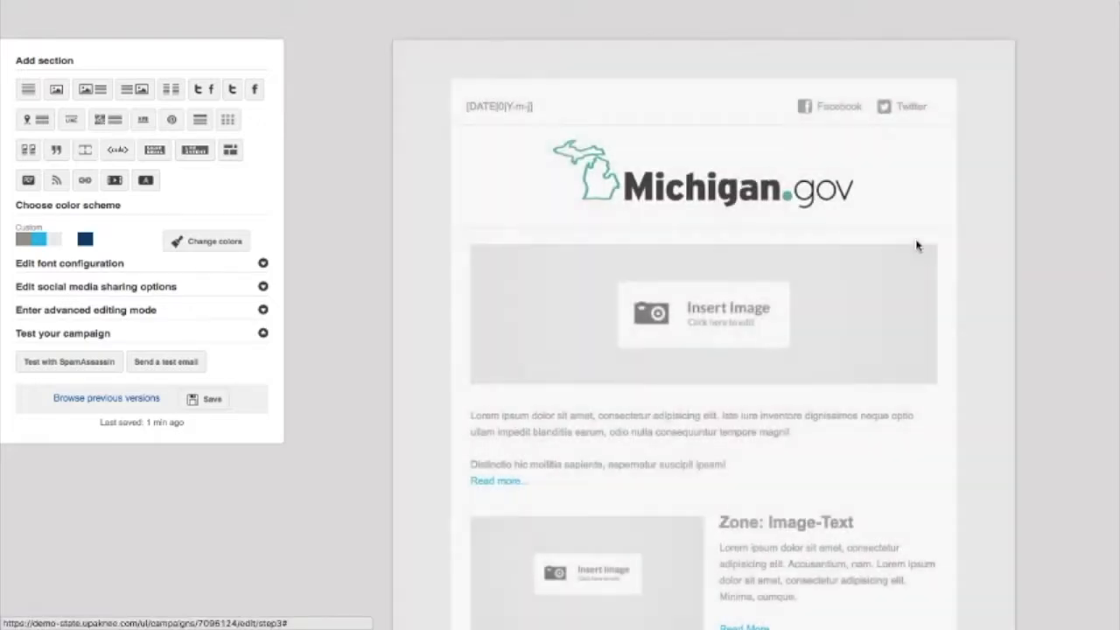
Insert the first_name field above the opening paragraph of the text section, followed by a blank line, and save the text
scroll(629, 157, "down", 1)
left_click(502, 420)
left_click(32, 170)
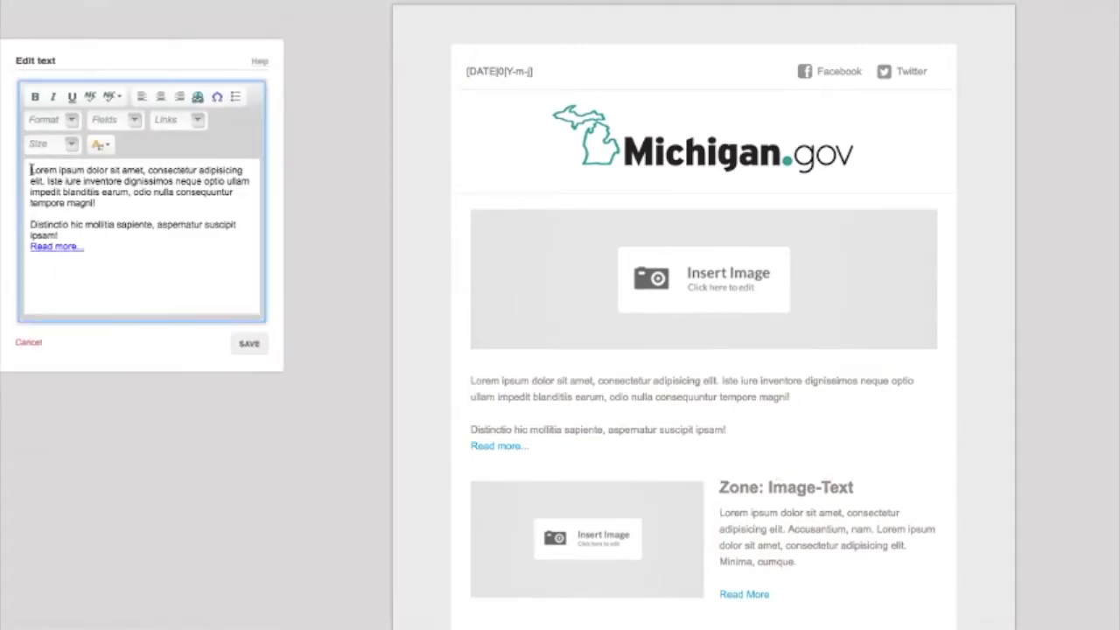
key("Return")
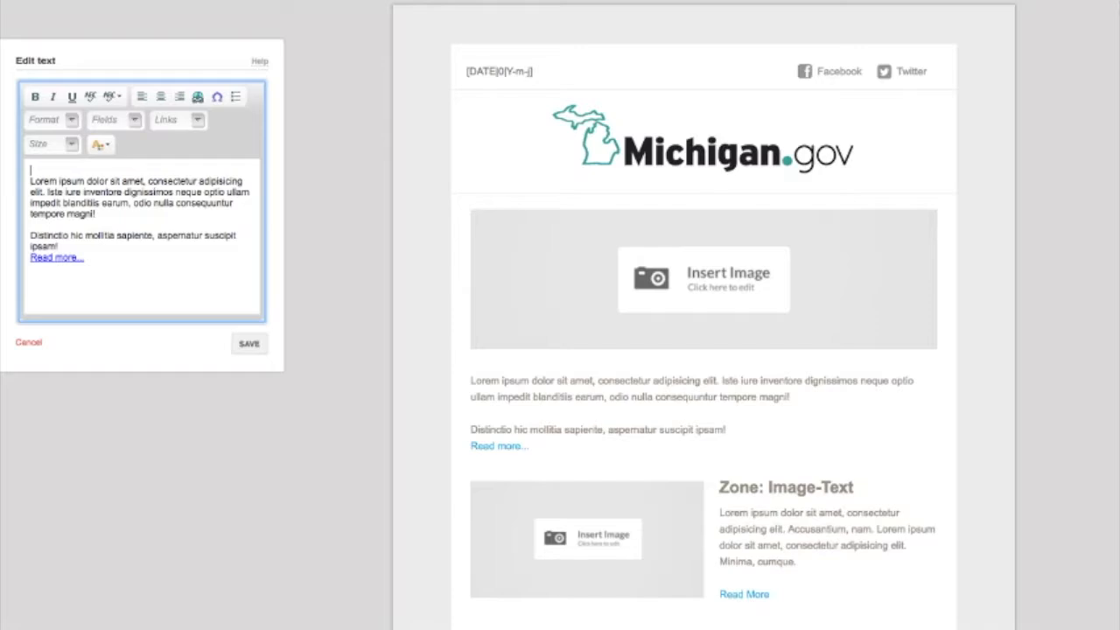
key("Return")
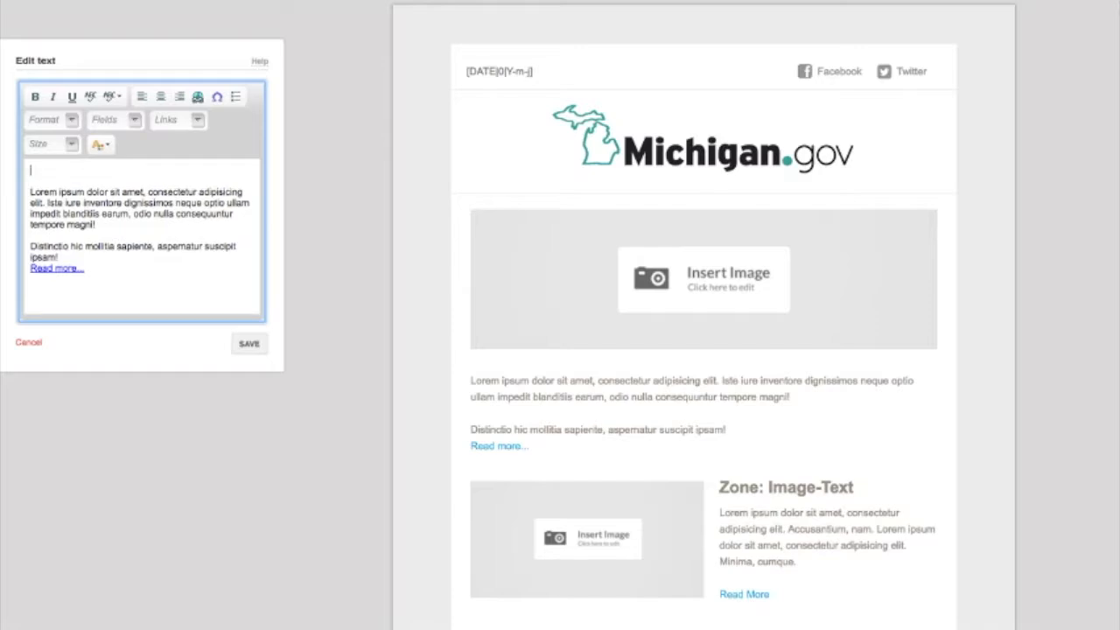
left_click(135, 122)
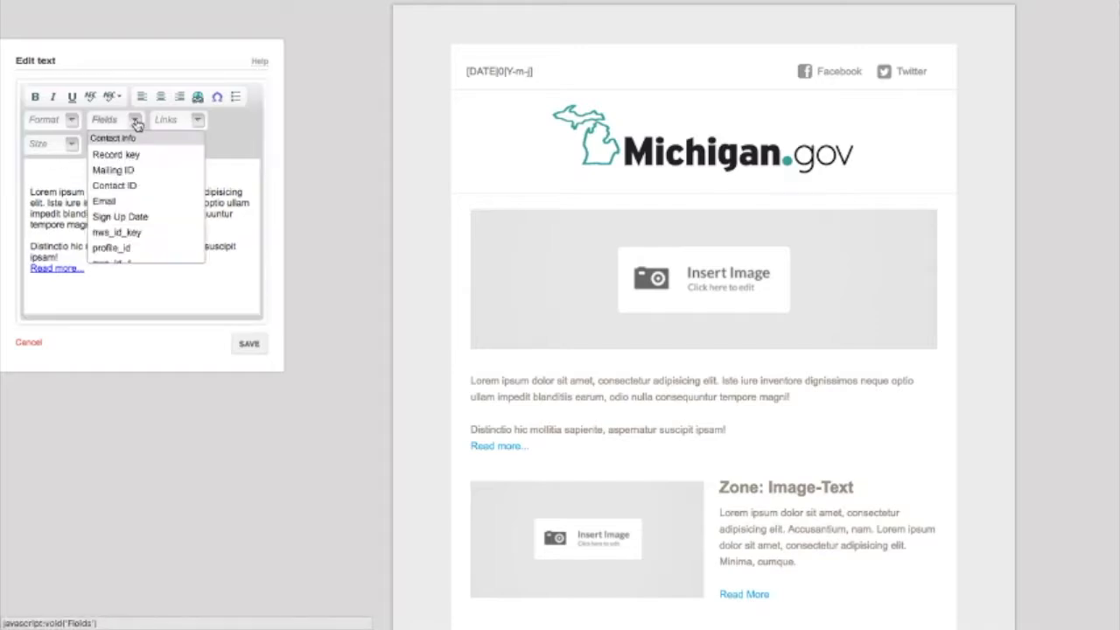
scroll(144, 217, "down", 3)
scroll(144, 217, "down", 8)
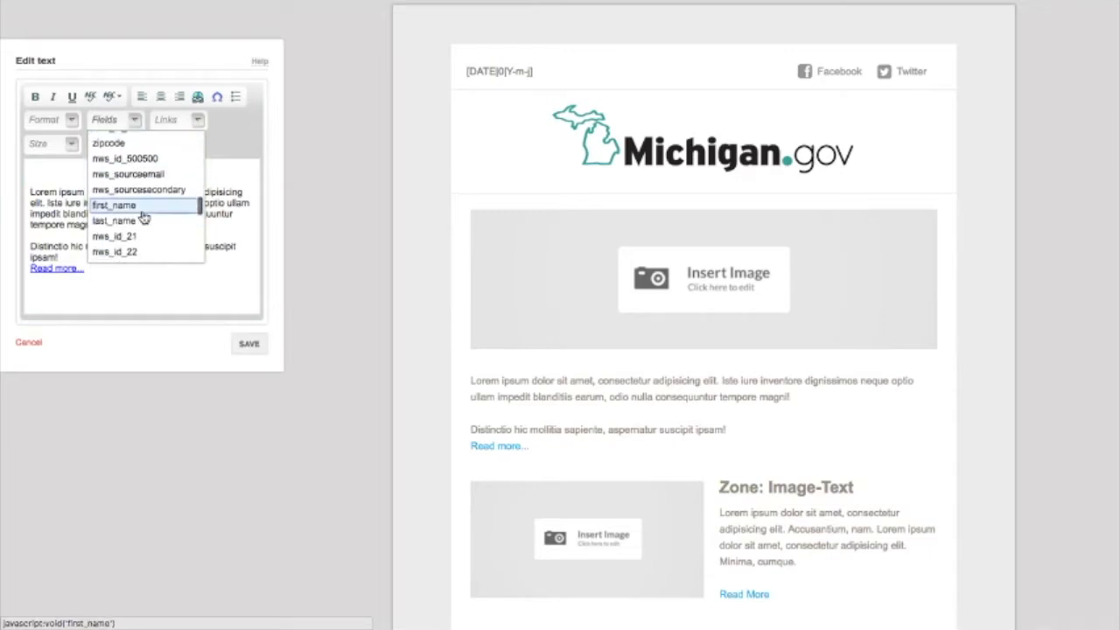
left_click(141, 208)
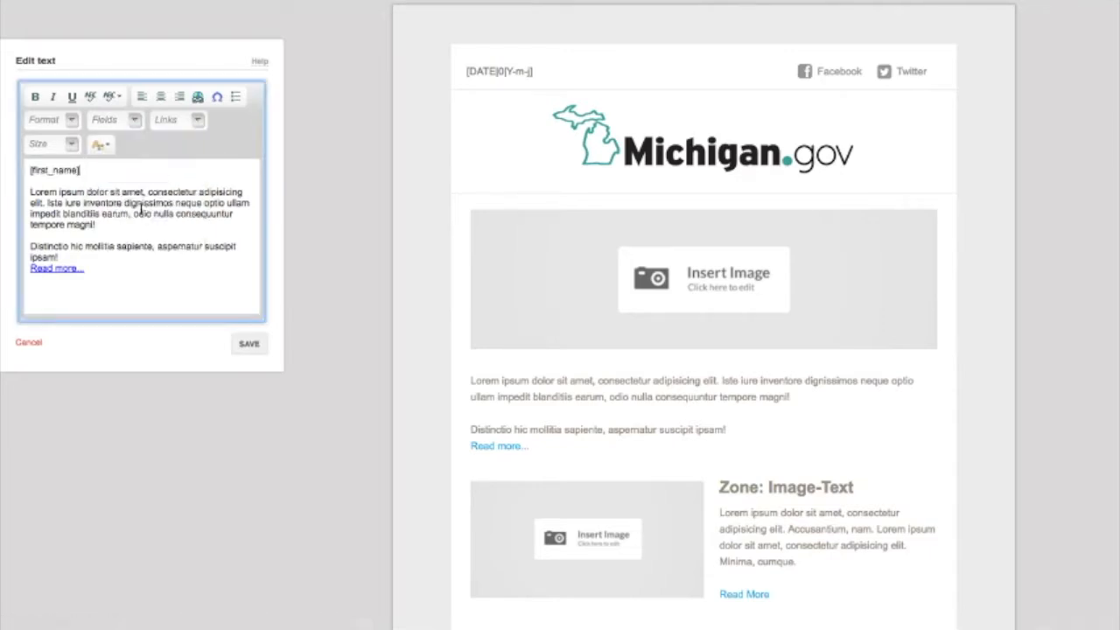
left_click(259, 348)
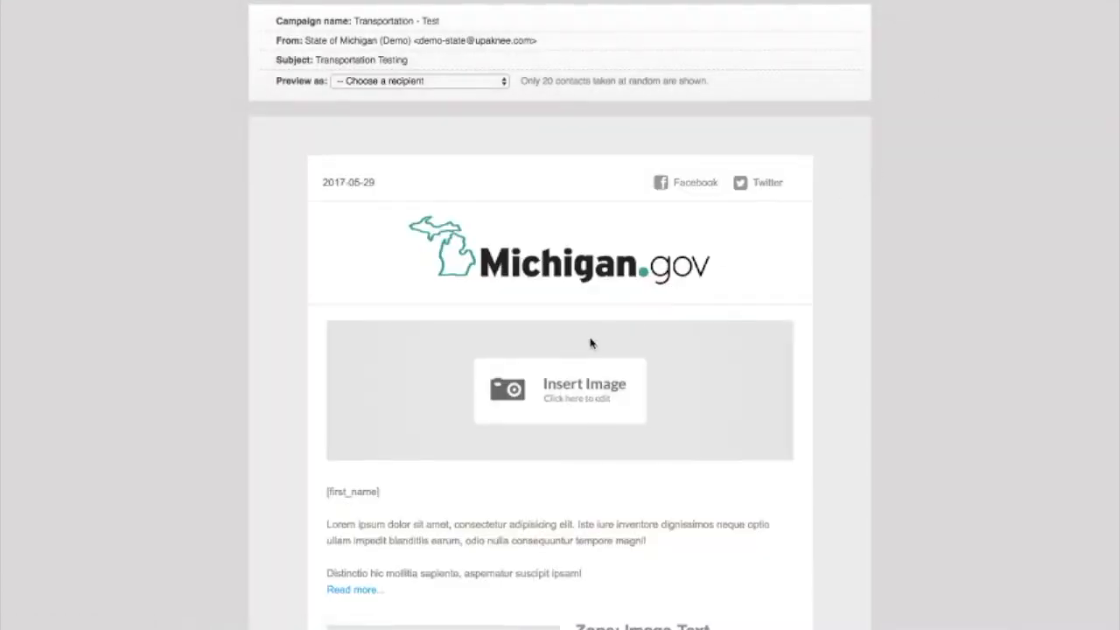
Preview the campaign as one of the listed sample recipients and check the merged content down to the footer
scroll(590, 343, "up", 1)
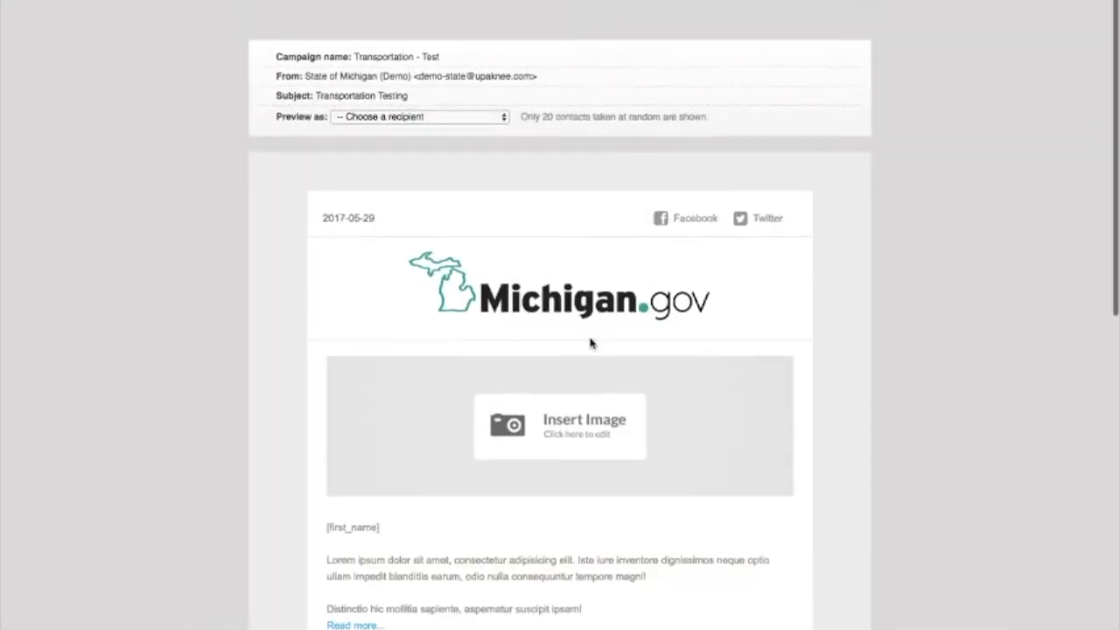
left_click(409, 117)
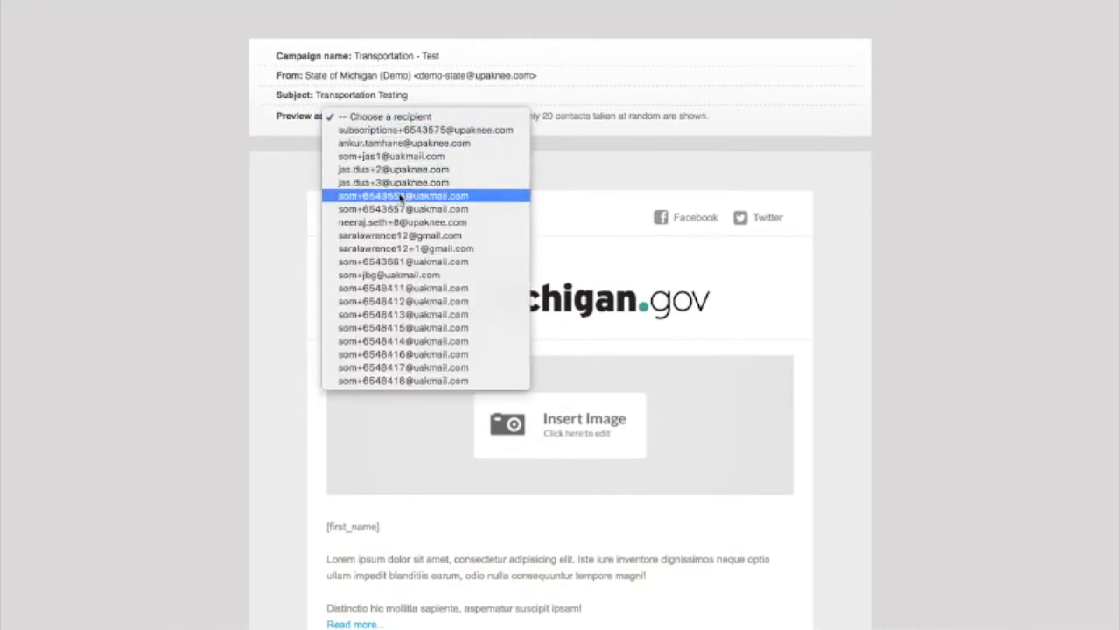
left_click(385, 156)
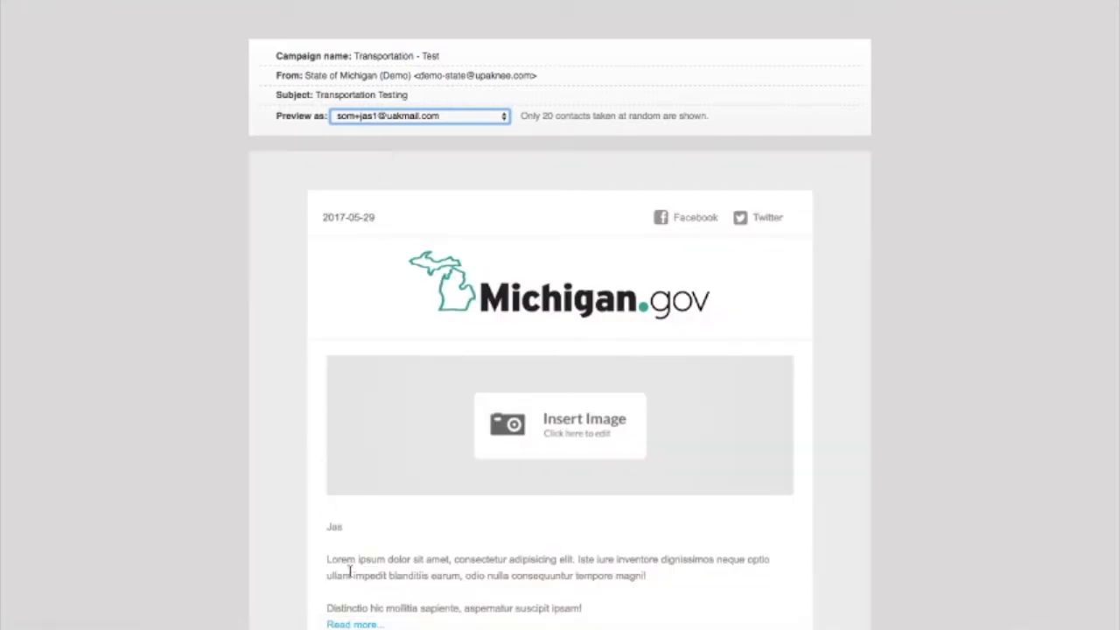
scroll(348, 541, "down", 1)
scroll(325, 500, "down", 10)
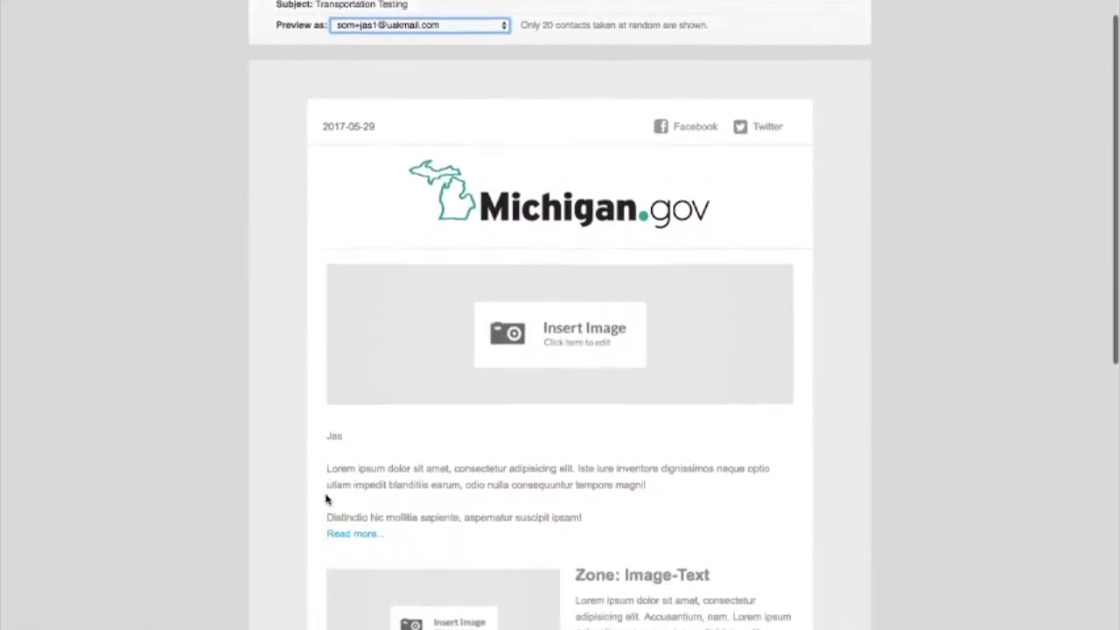
scroll(325, 500, "down", 2)
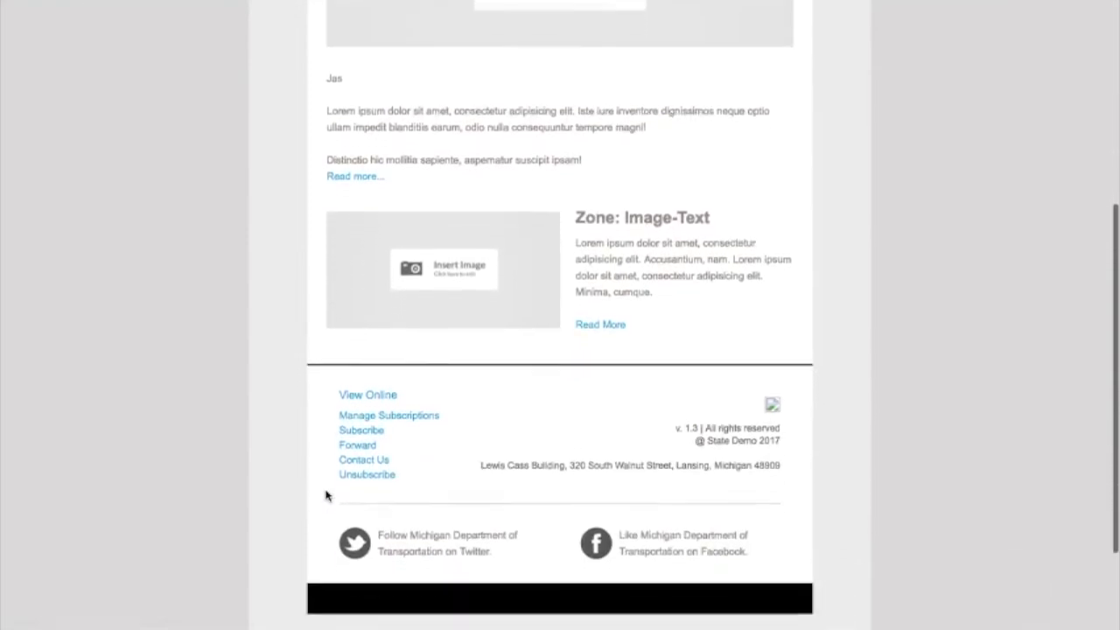
scroll(482, 310, "up", 13)
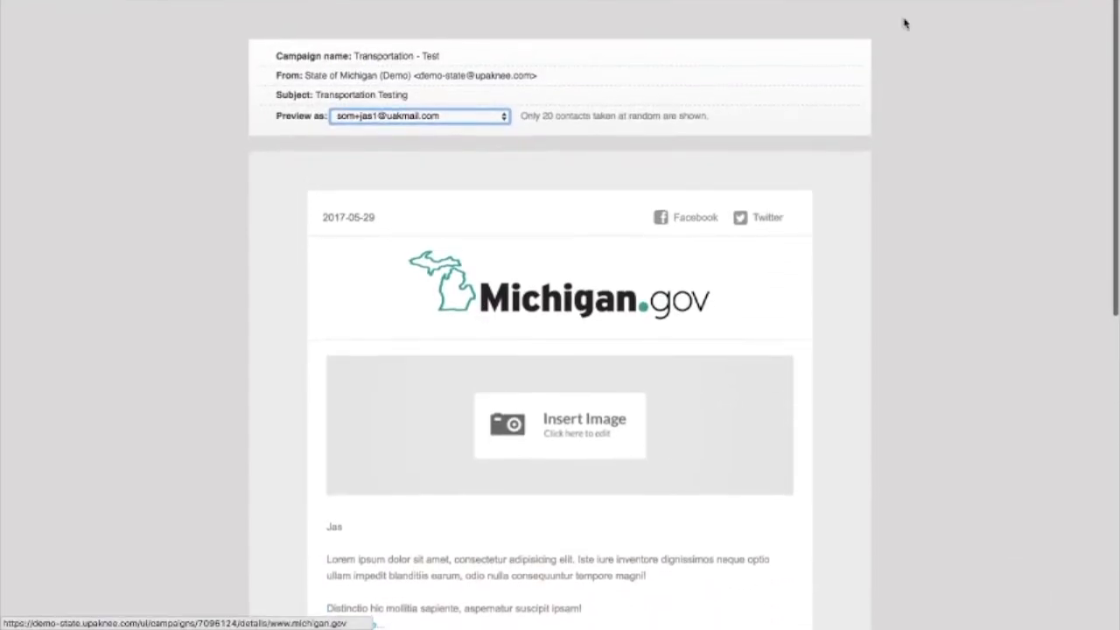
Continue from the preview to the campaign summary and review its testing, recipient and sending options
left_click(912, 4)
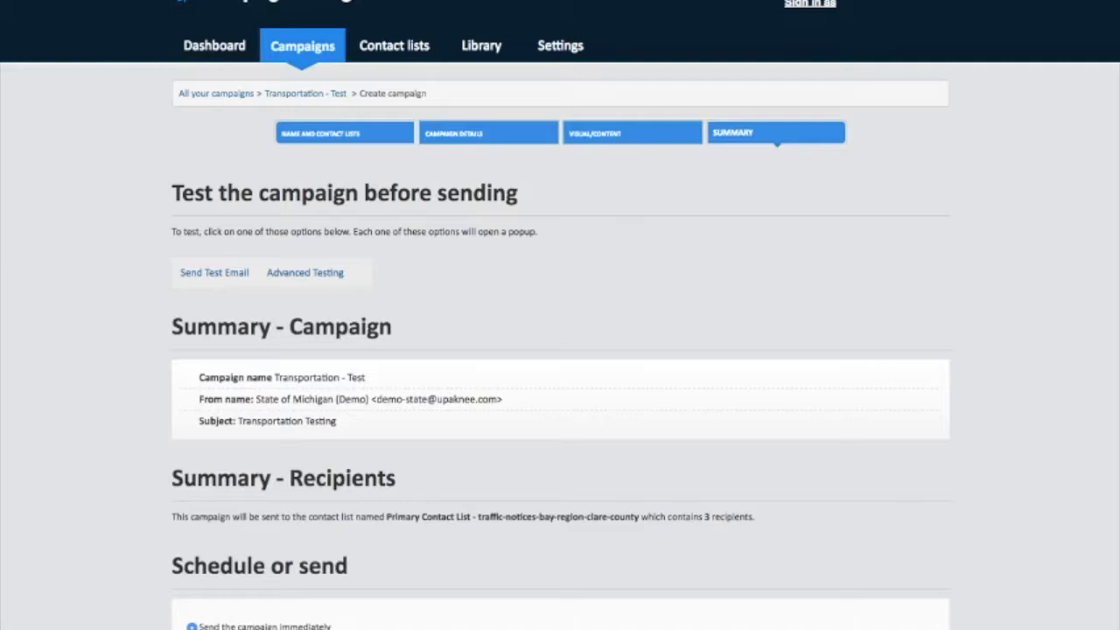
scroll(260, 143, "down", 1)
scroll(260, 143, "up", 1)
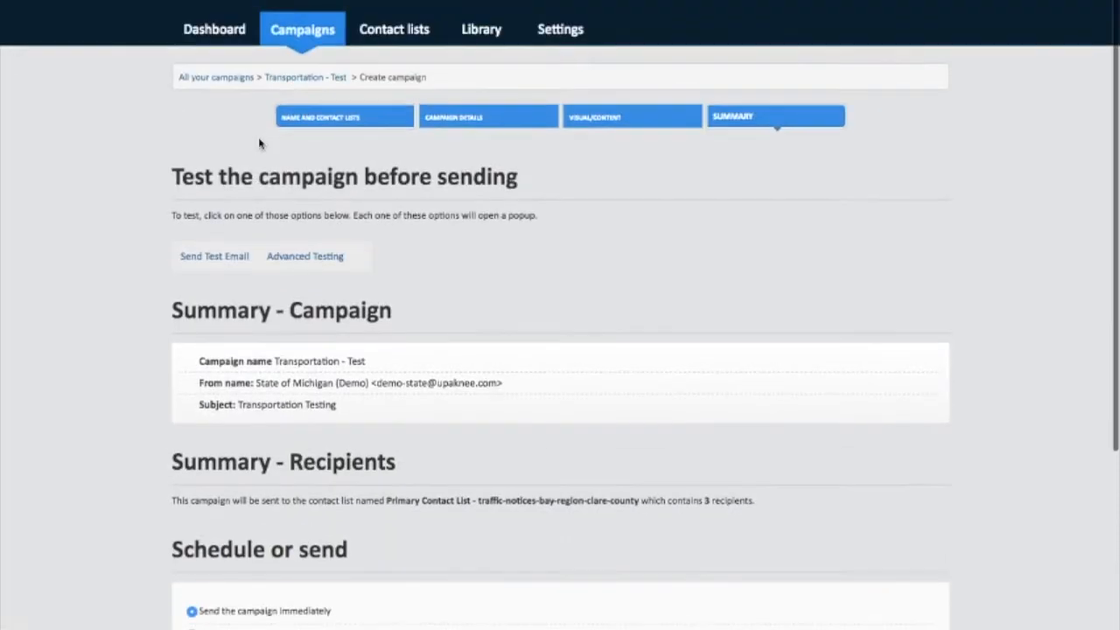
scroll(258, 143, "down", 1)
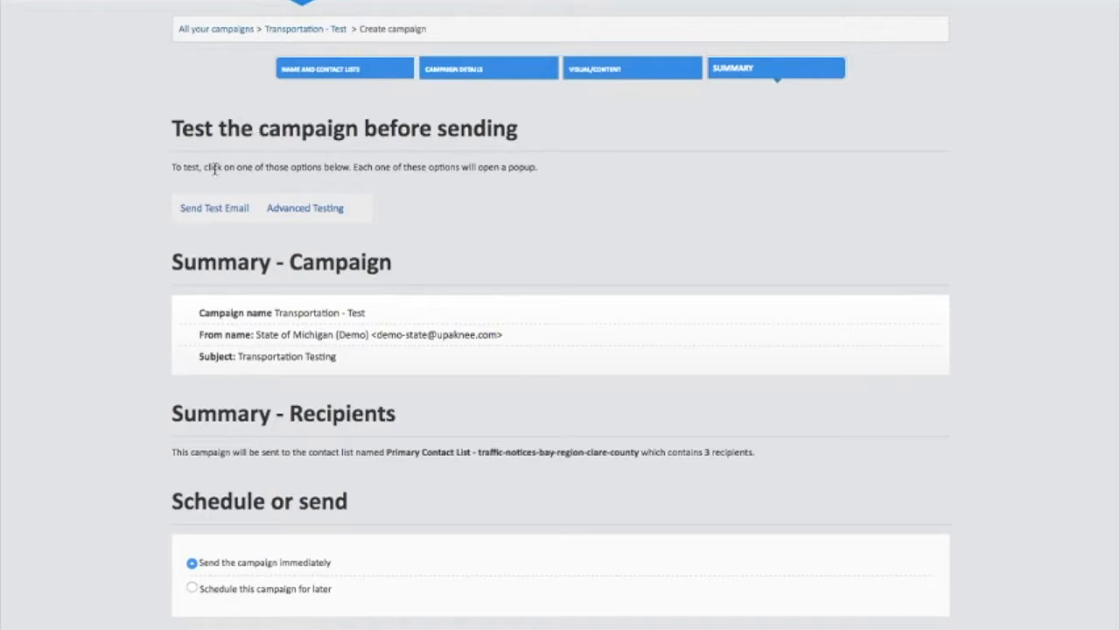
Send a test email of the campaign to the last address in the recipient list and dismiss the confirmation
left_click(212, 211)
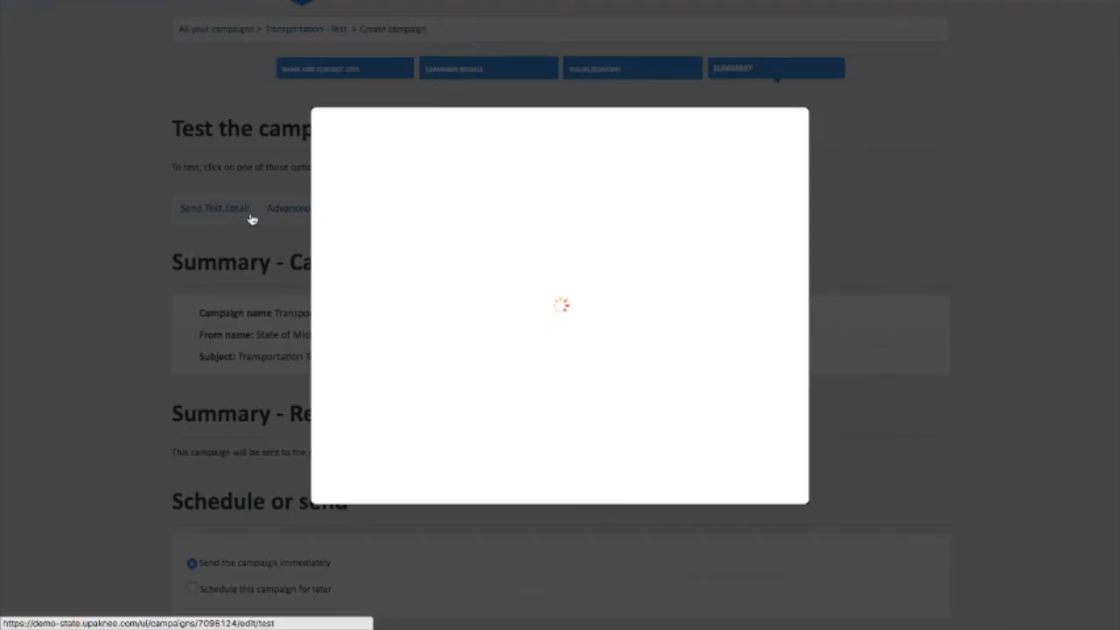
left_click(379, 312)
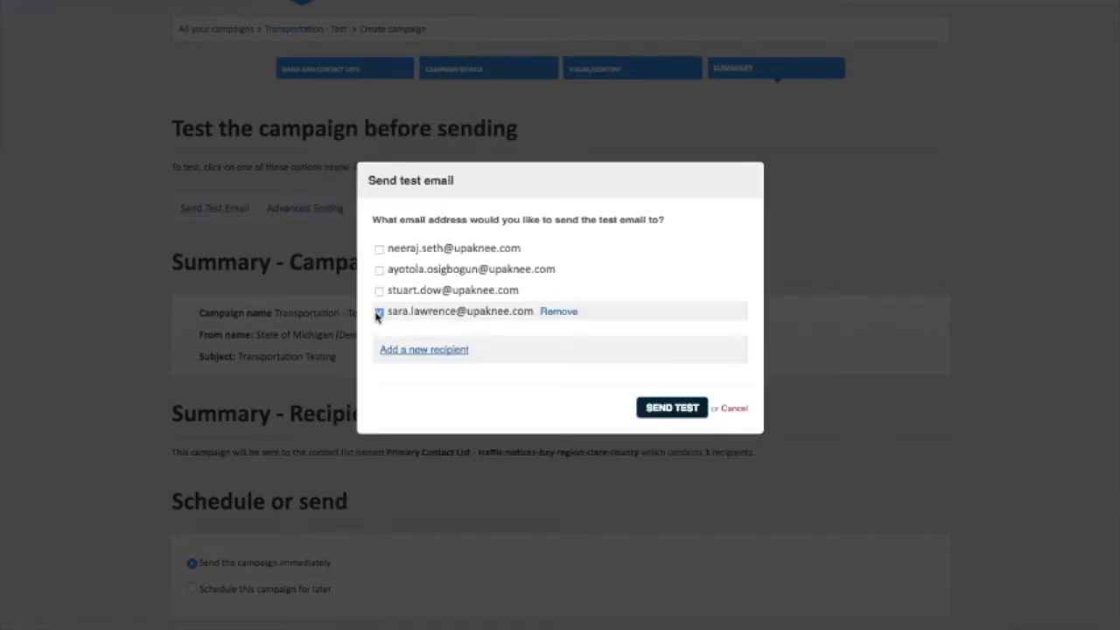
left_click(689, 409)
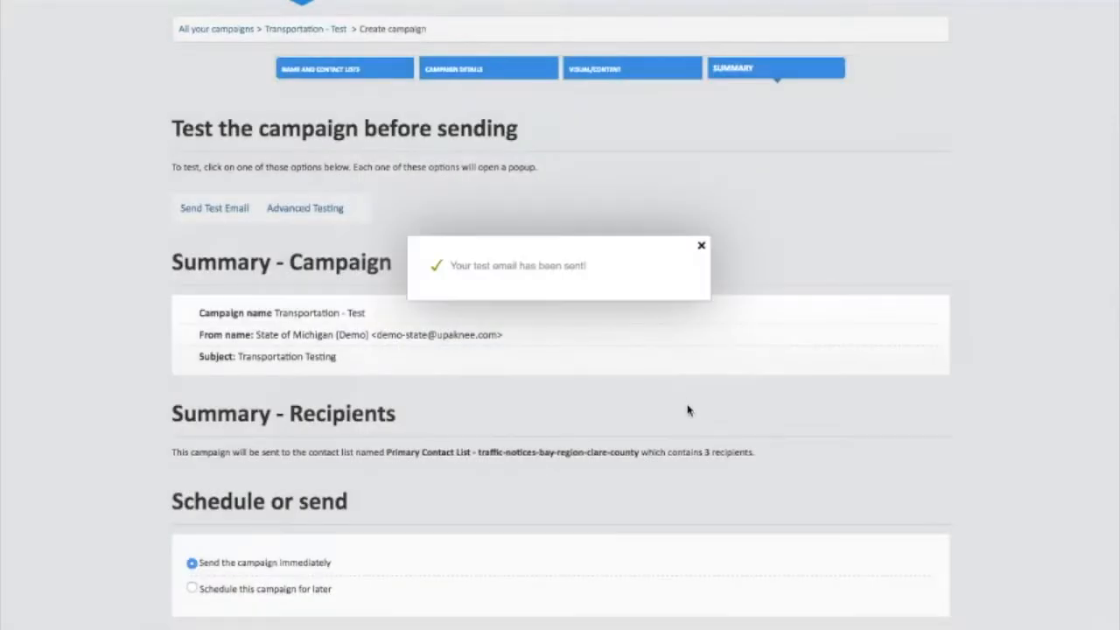
left_click(701, 246)
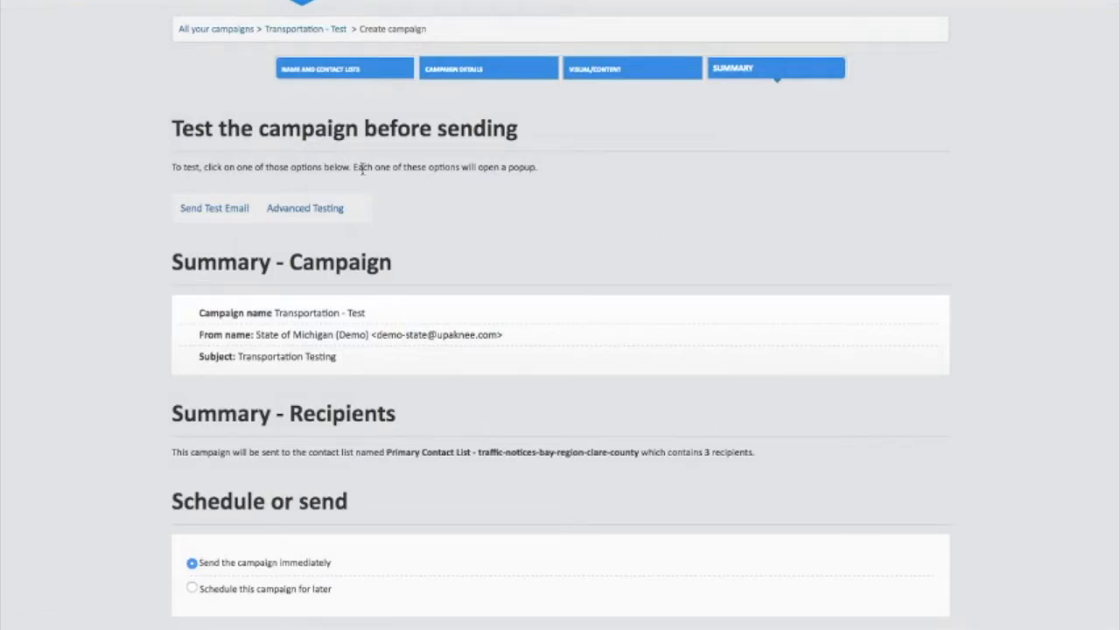
In the advanced testing options, clear all clients and select only Apple Mail 10, Android Gmail 7 and AOL in Firefox on Windows
left_click(315, 210)
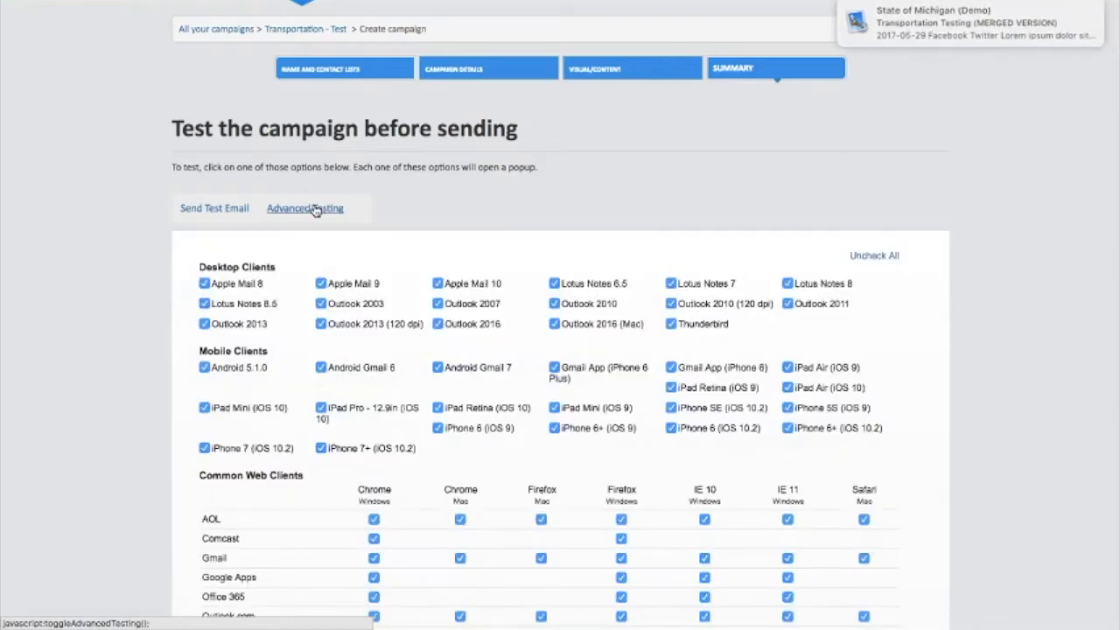
scroll(316, 210, "down", 1)
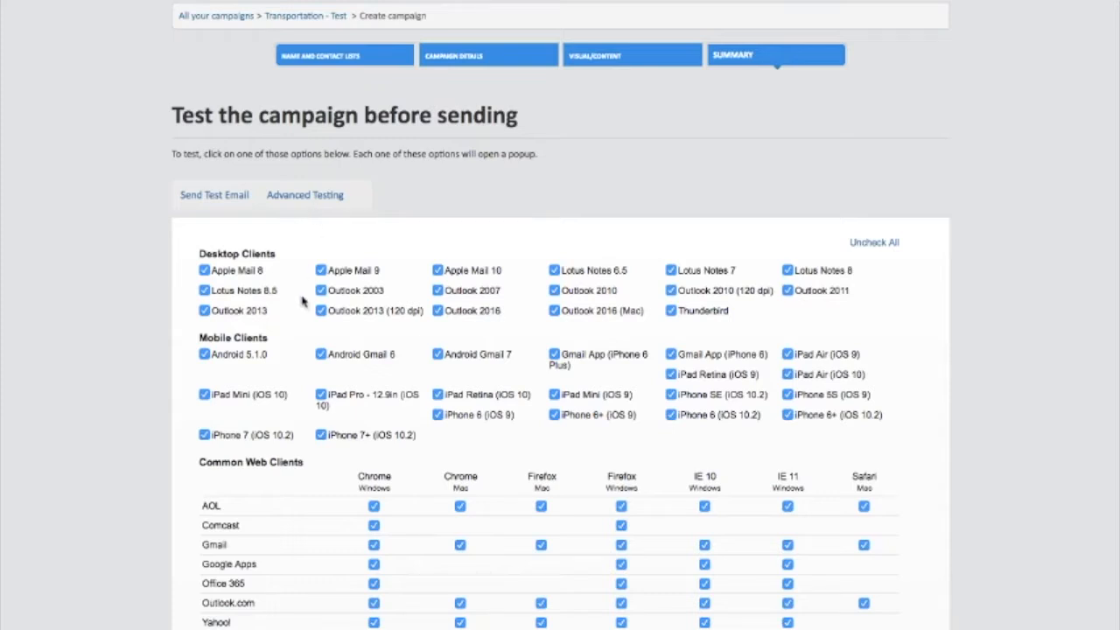
left_click(871, 243)
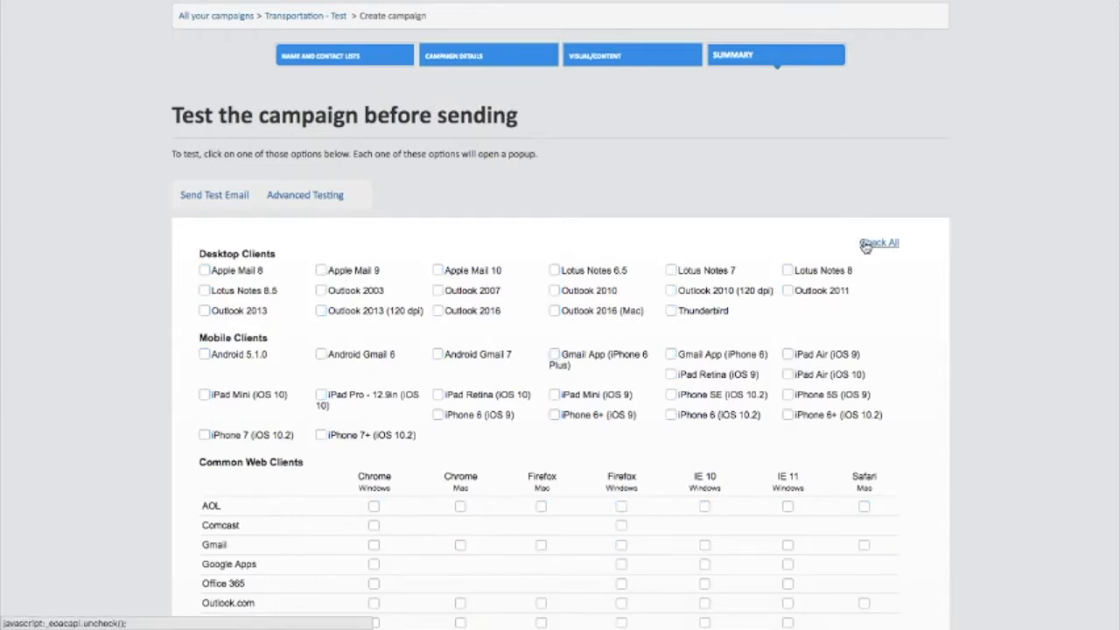
left_click(438, 271)
left_click(438, 354)
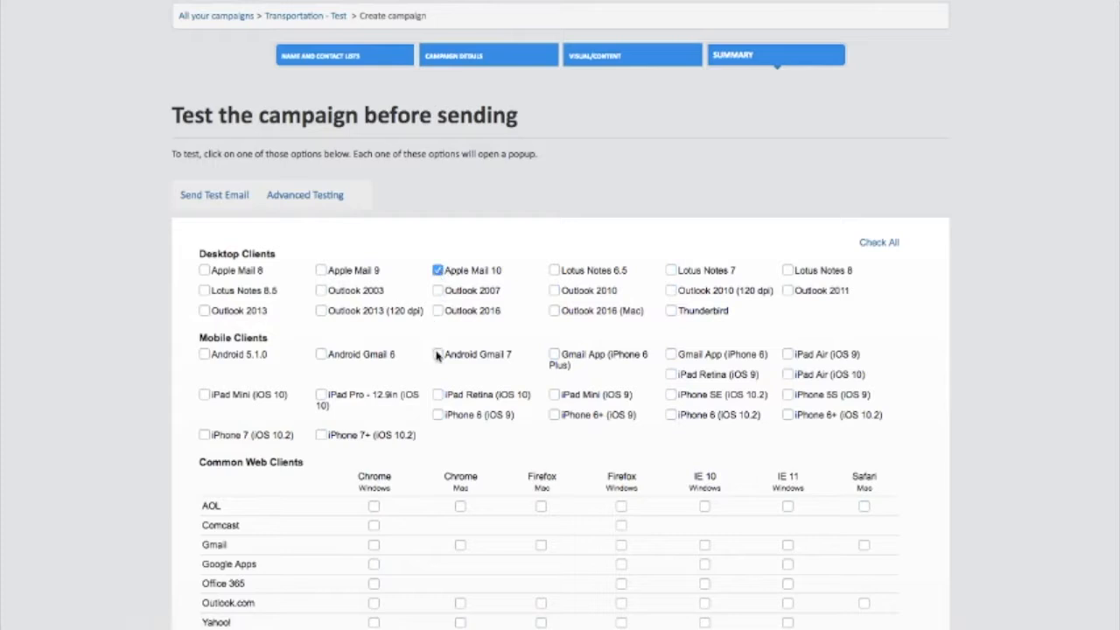
scroll(396, 481, "down", 1)
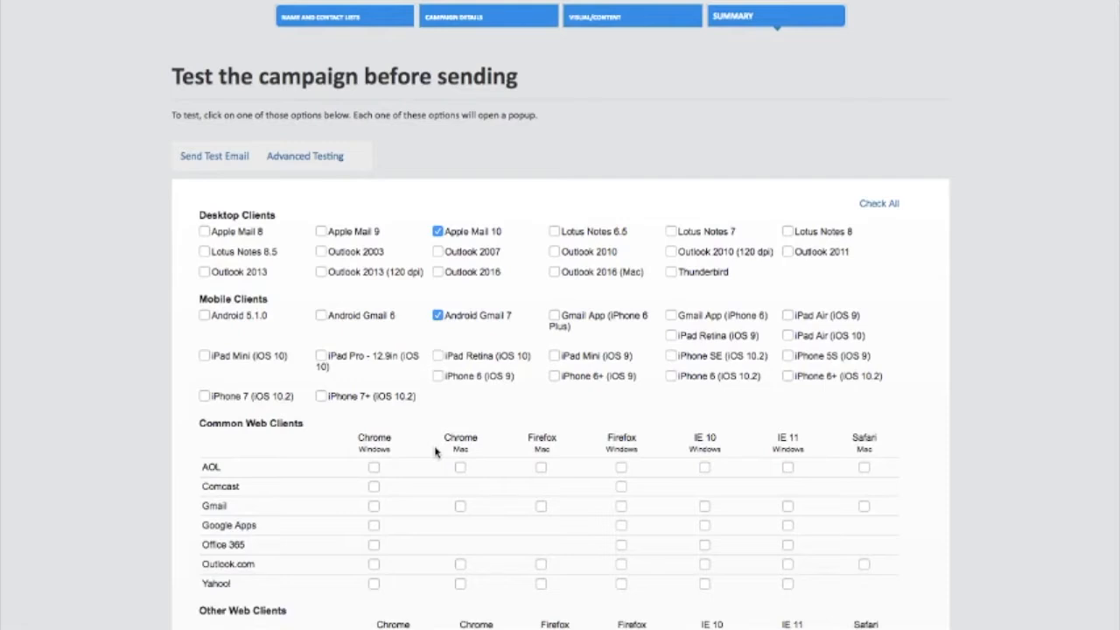
left_click(621, 468)
Run the advanced test for the selected clients and wait until the client screenshots have loaded
scroll(619, 470, "down", 1)
scroll(620, 471, "down", 3)
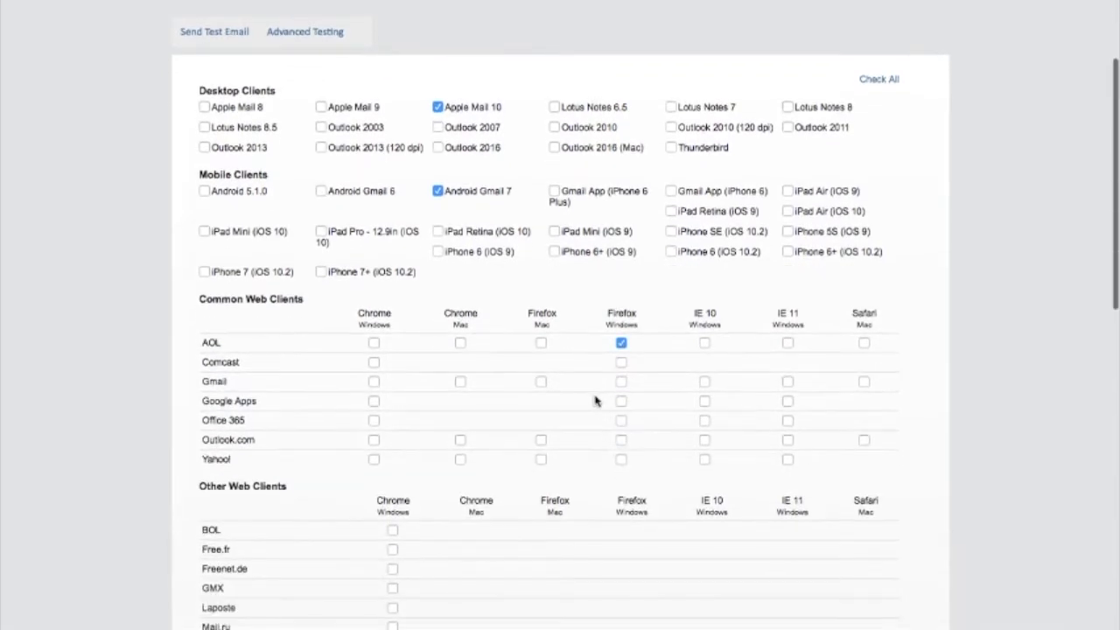
scroll(595, 402, "down", 4)
scroll(164, 376, "down", 4)
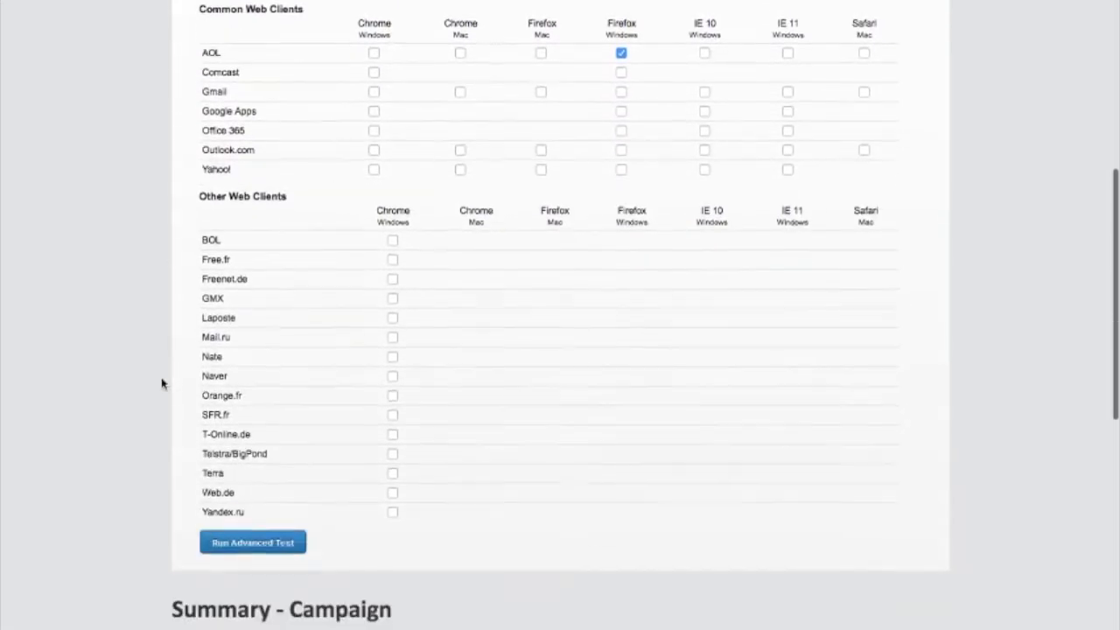
scroll(175, 411, "down", 3)
left_click(237, 452)
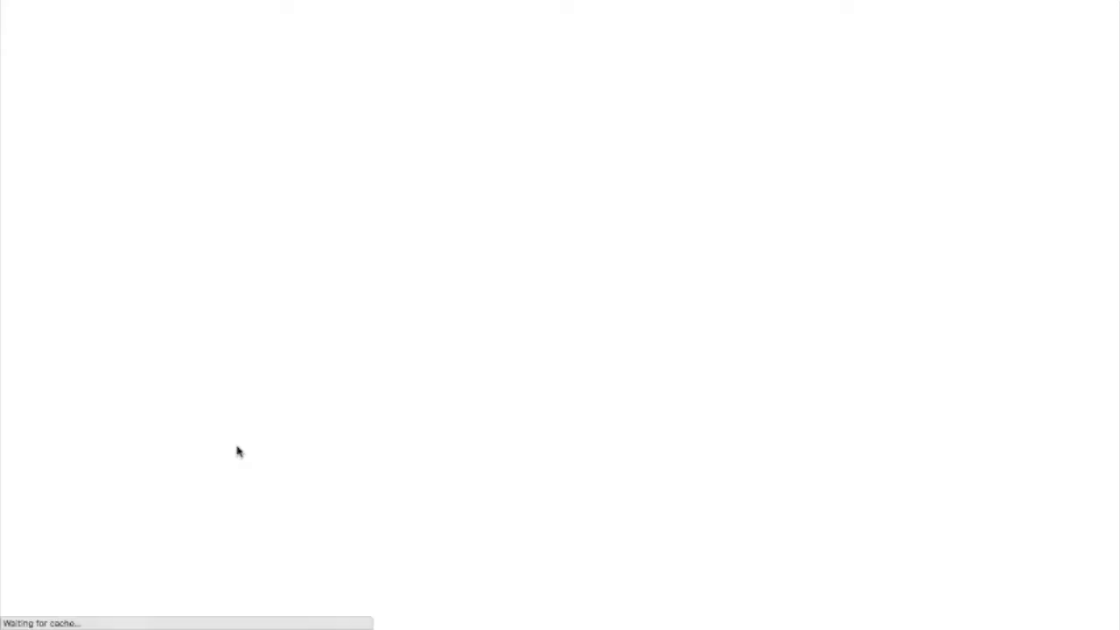
left_click(35, 306)
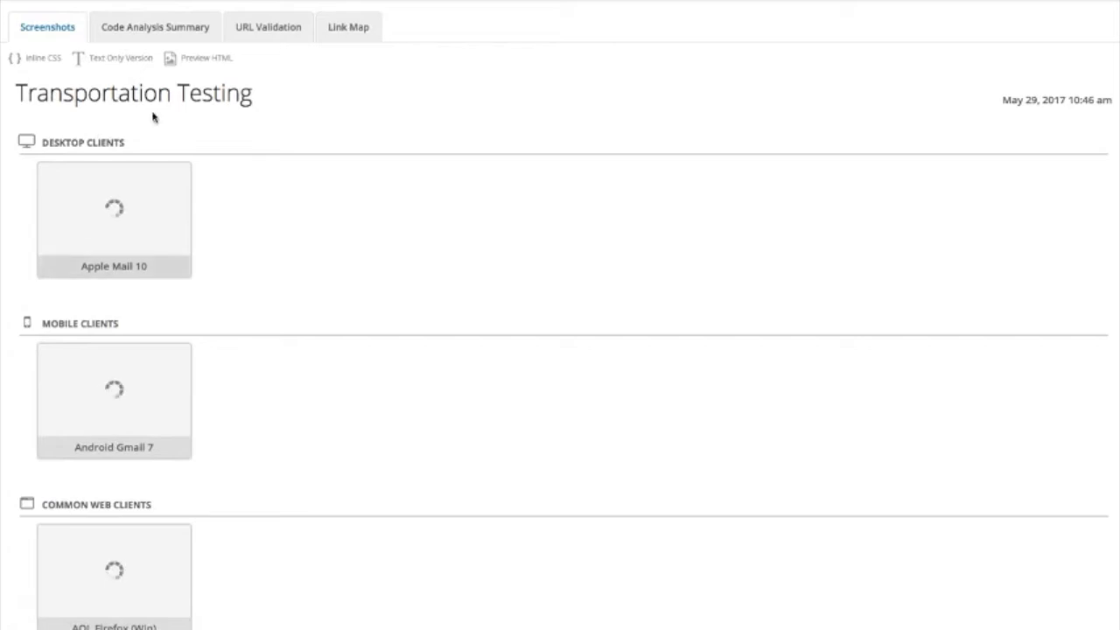
mouse_move(157, 1)
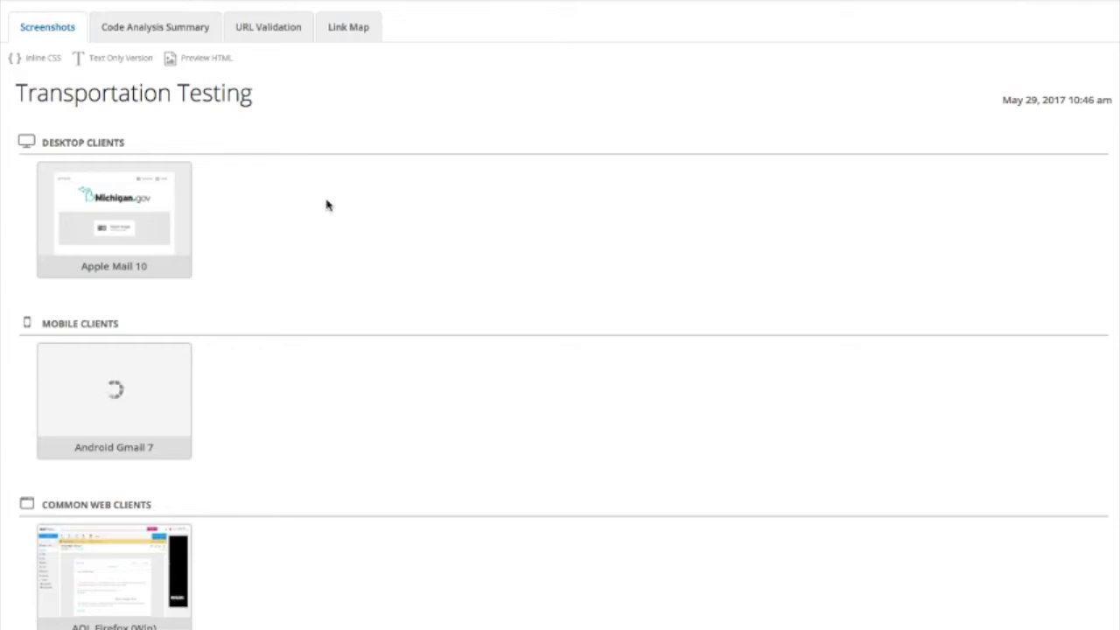
Examine the Apple Mail 10 rendering of the email from its header down to the footer
left_click(102, 201)
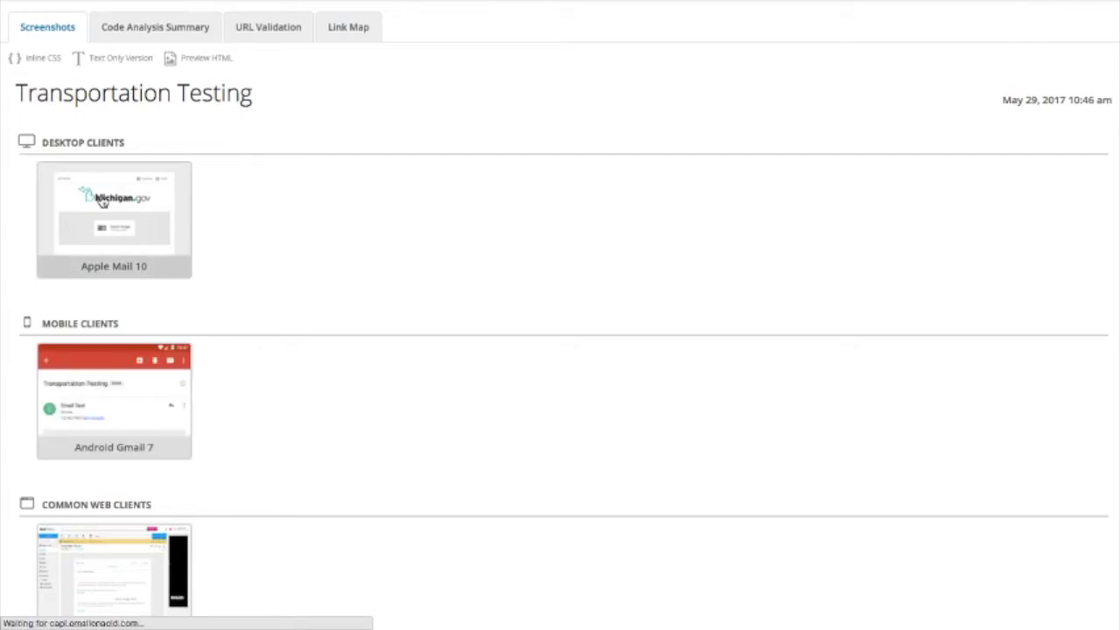
scroll(511, 363, "down", 3)
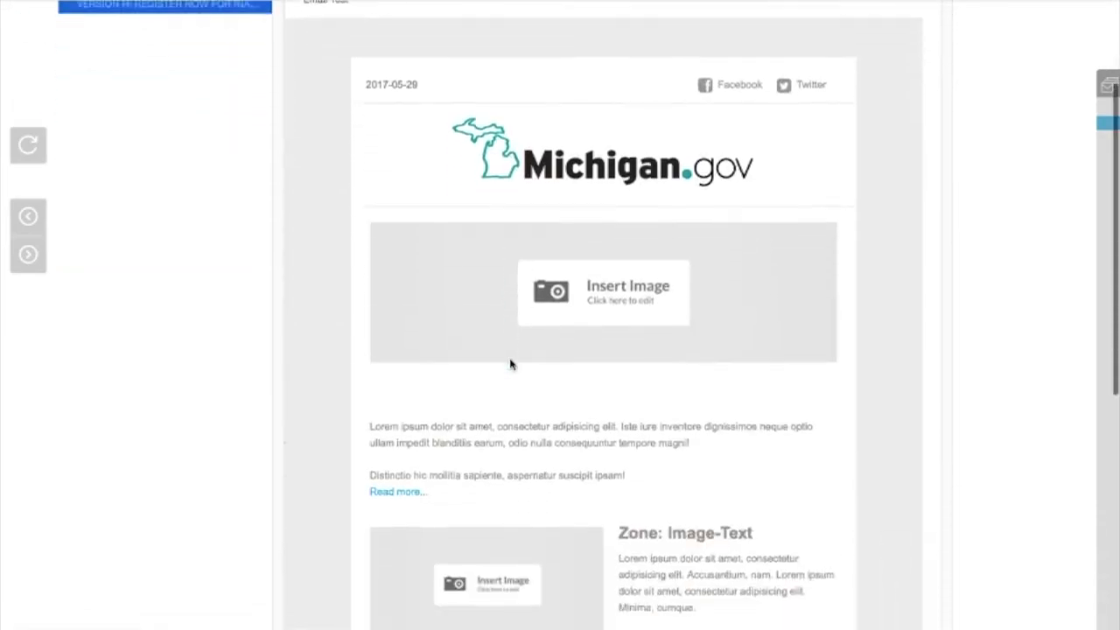
scroll(511, 364, "down", 6)
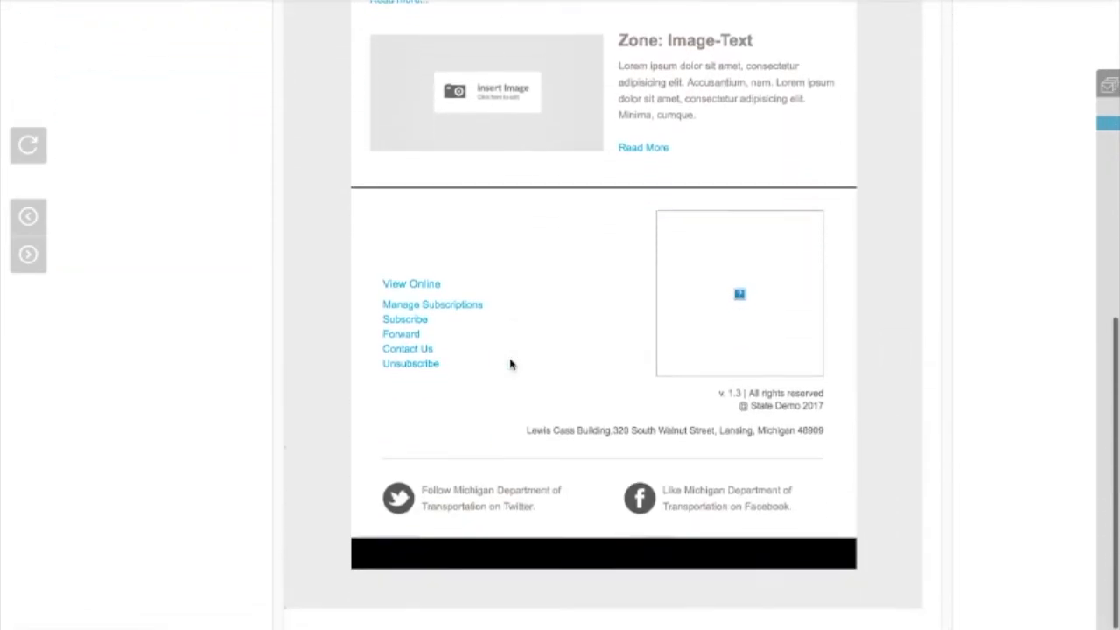
scroll(511, 364, "up", 3)
scroll(187, 310, "up", 3)
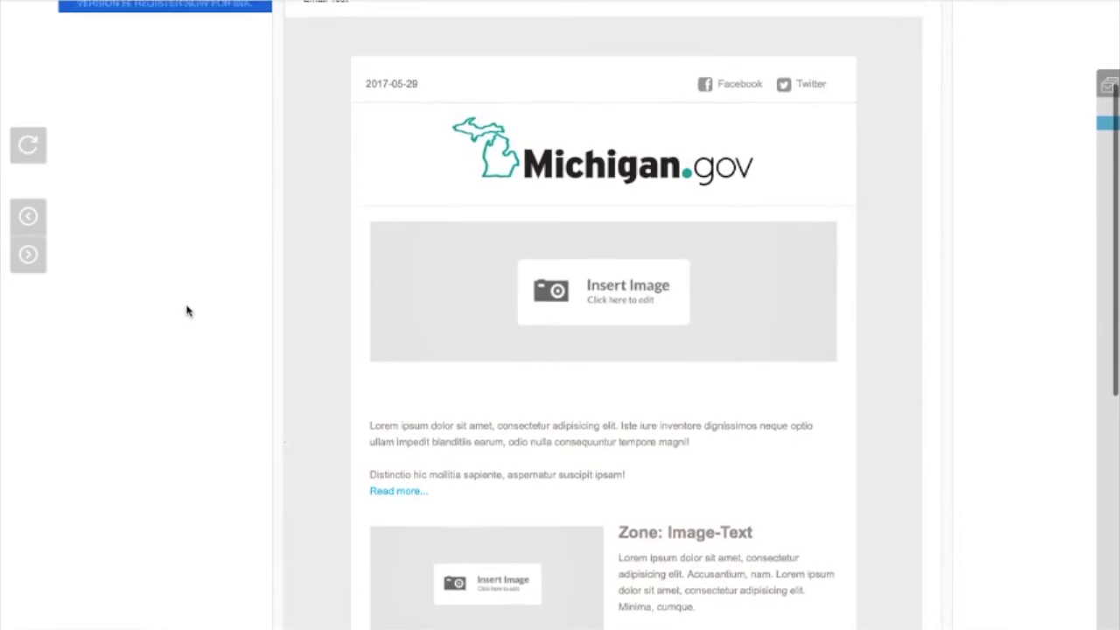
scroll(187, 311, "up", 1)
Check the Android Gmail 7 and AOL Firefox (Win) renderings of the email and go back to the test summary
left_click(28, 255)
scroll(292, 321, "down", 3)
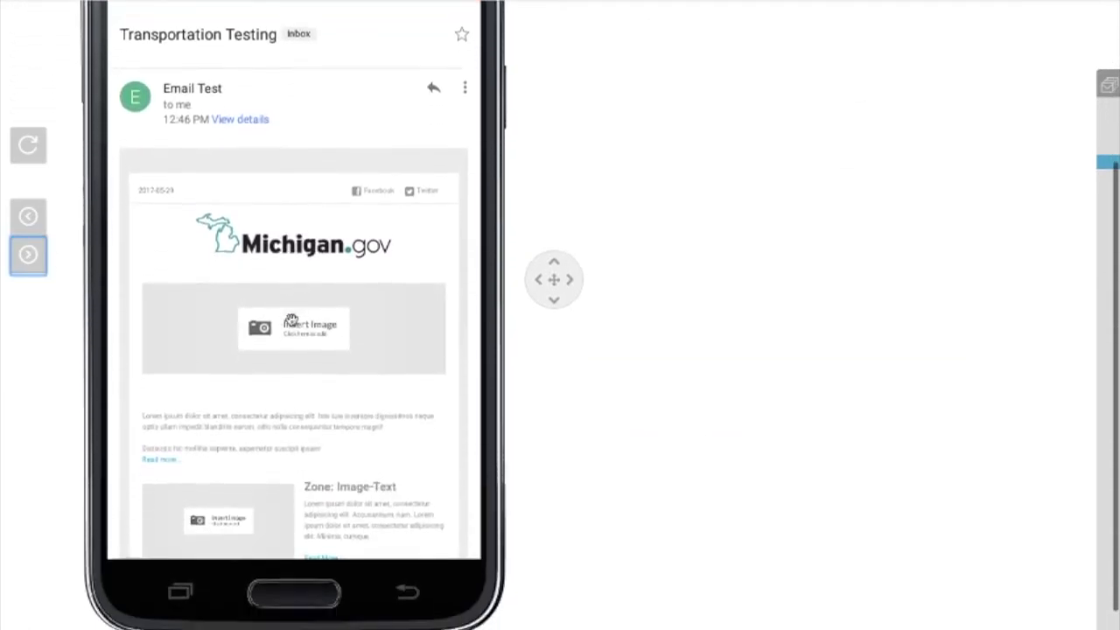
left_click(39, 265)
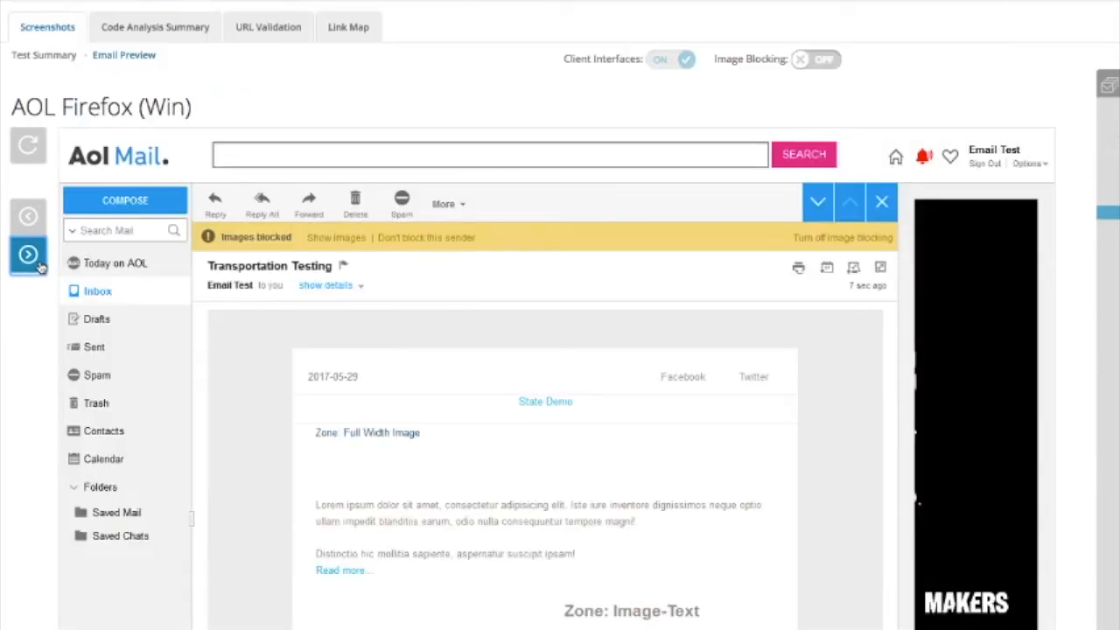
scroll(176, 275, "down", 3)
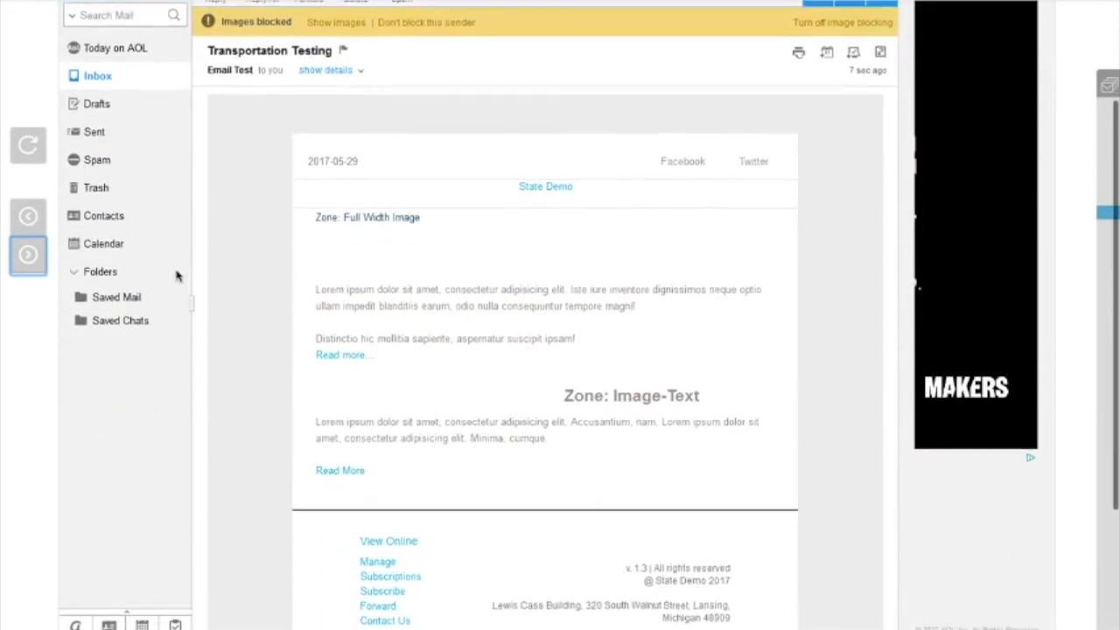
scroll(176, 276, "up", 2)
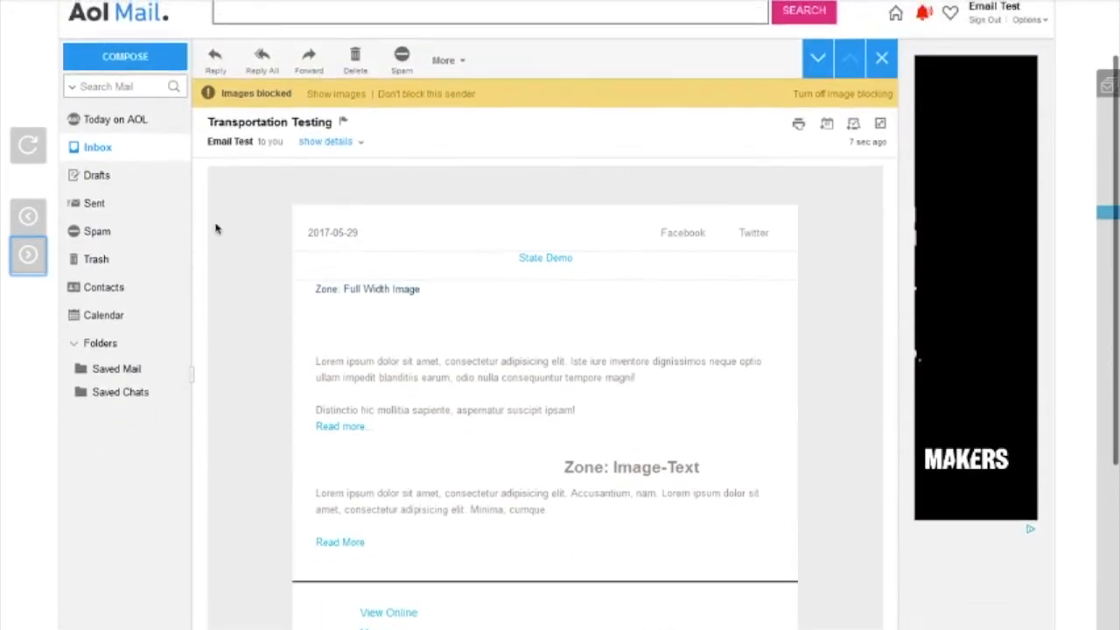
right_click(338, 94)
left_click(282, 175)
scroll(283, 177, "down", 3)
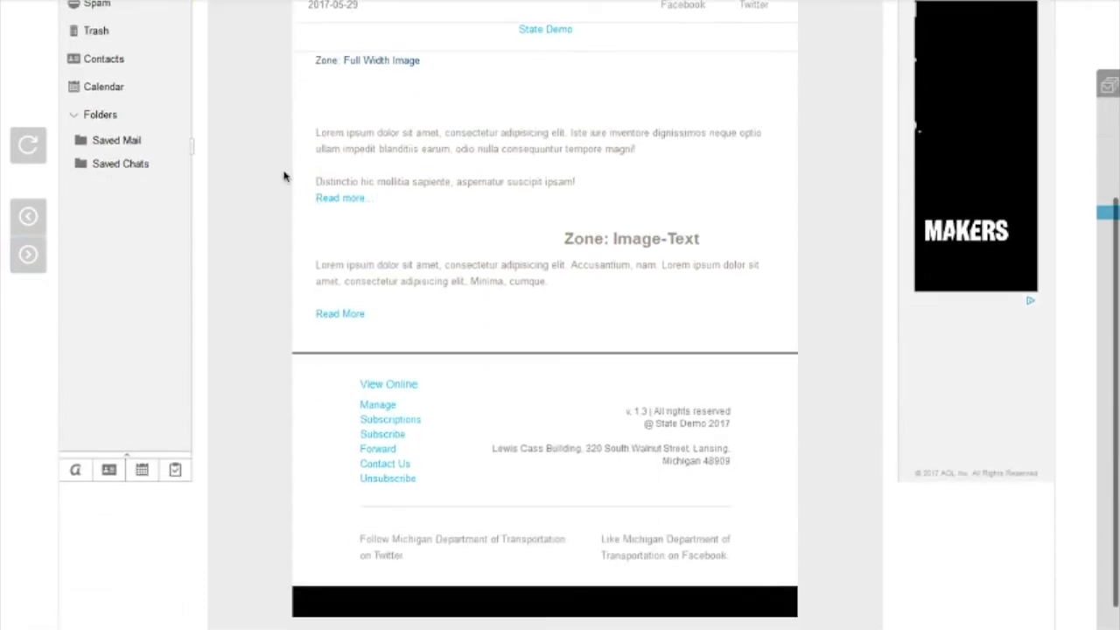
scroll(283, 174, "up", 5)
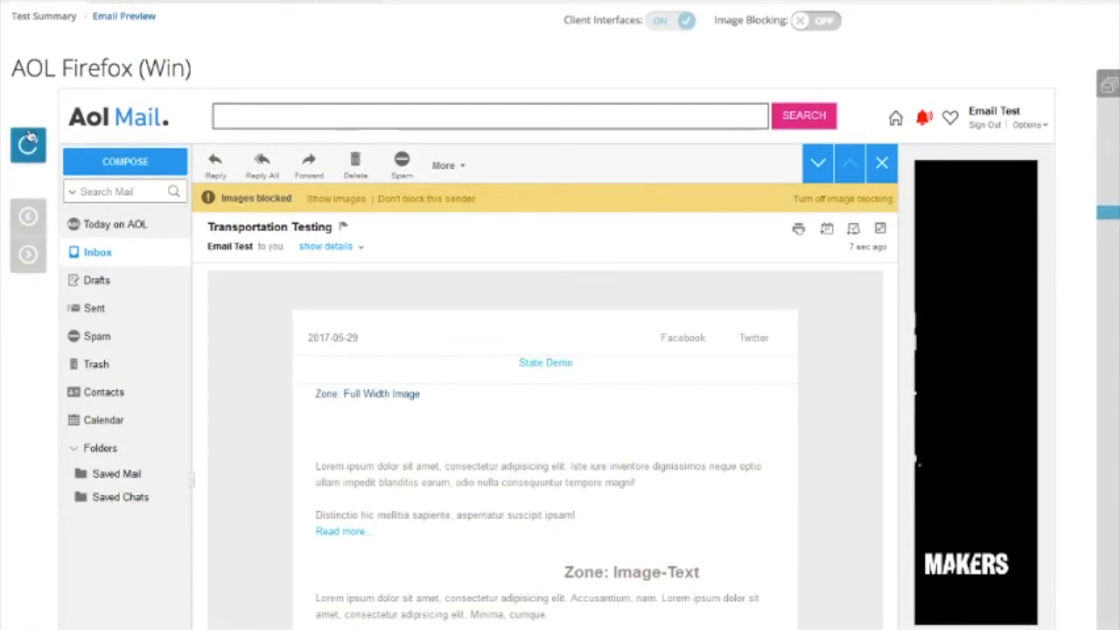
scroll(31, 131, "up", 1)
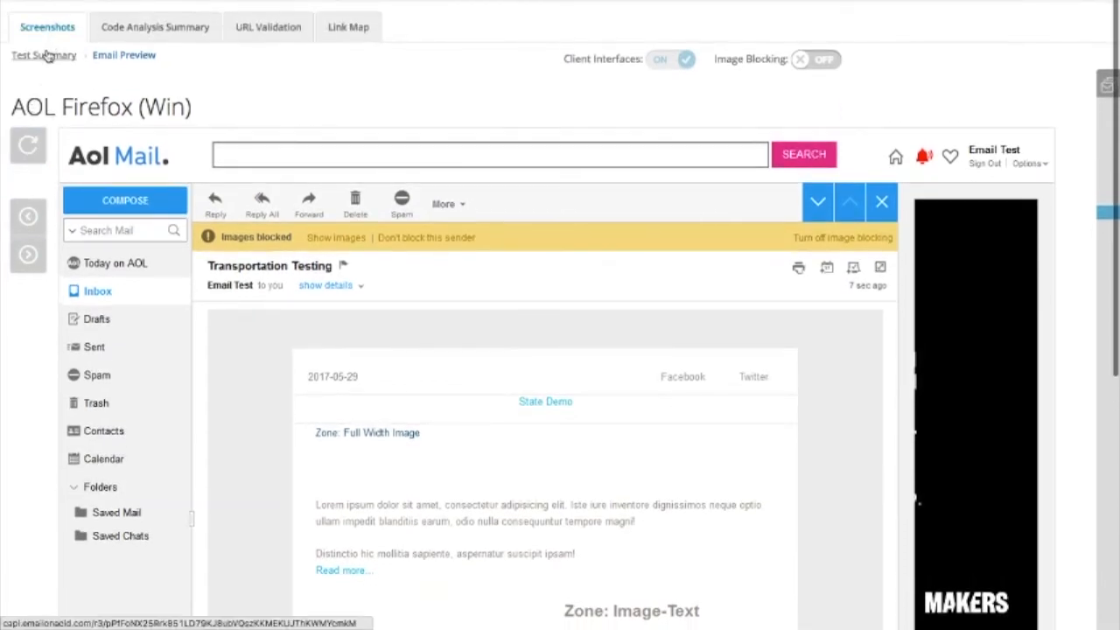
left_click(47, 55)
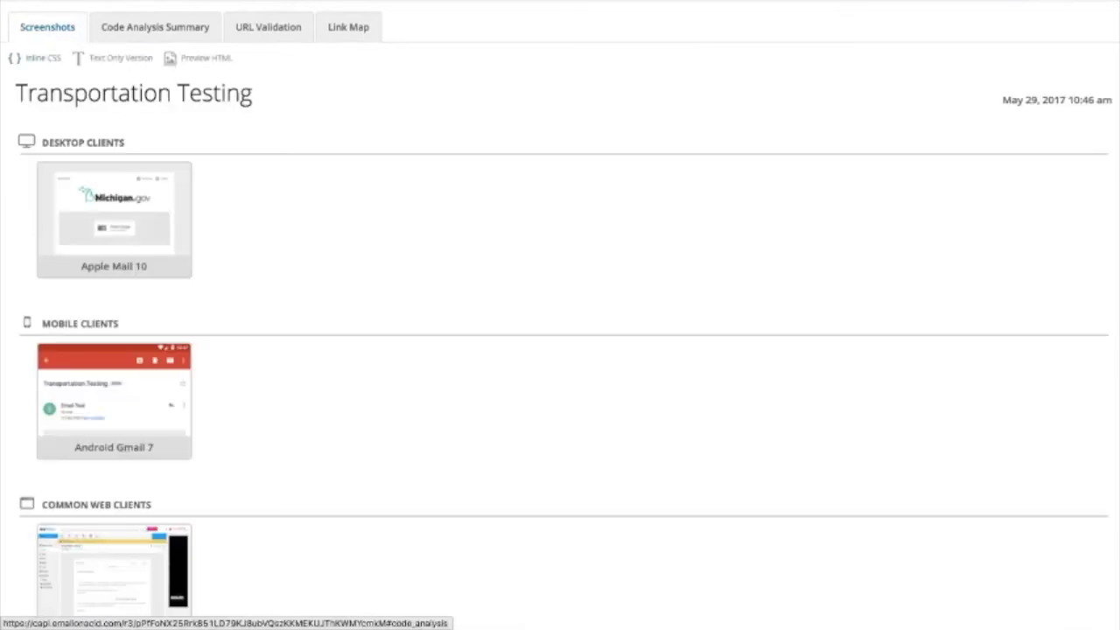
Return to the campaign summary and schedule the campaign for delivery on May 29, 2017 at 04:00 p.m
left_click(405, 3)
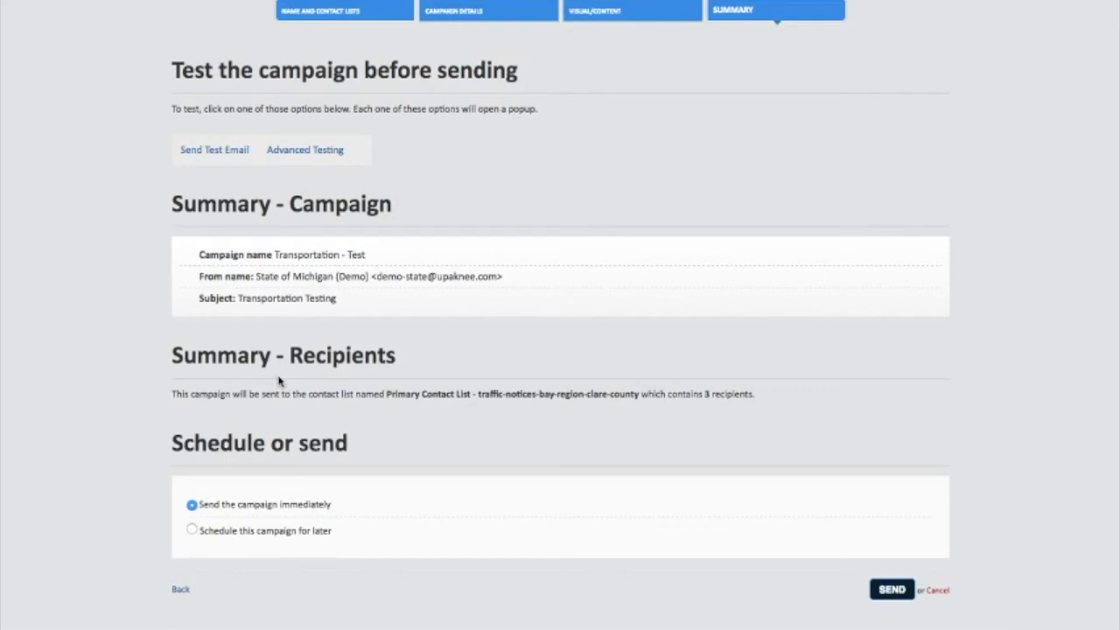
left_click(193, 530)
scroll(194, 533, "down", 1)
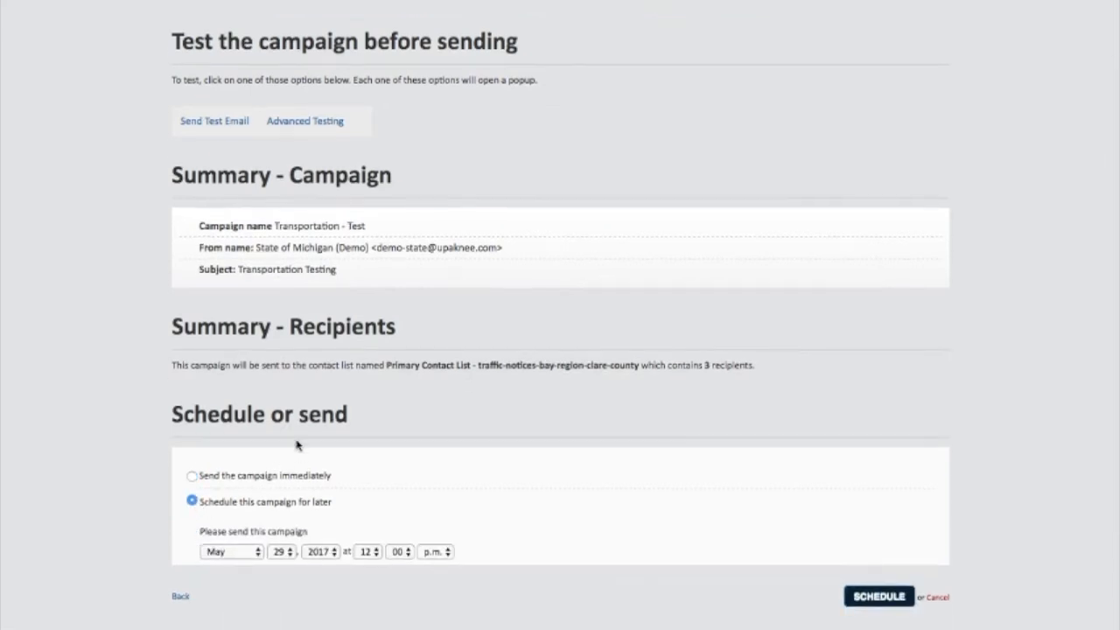
left_click(369, 552)
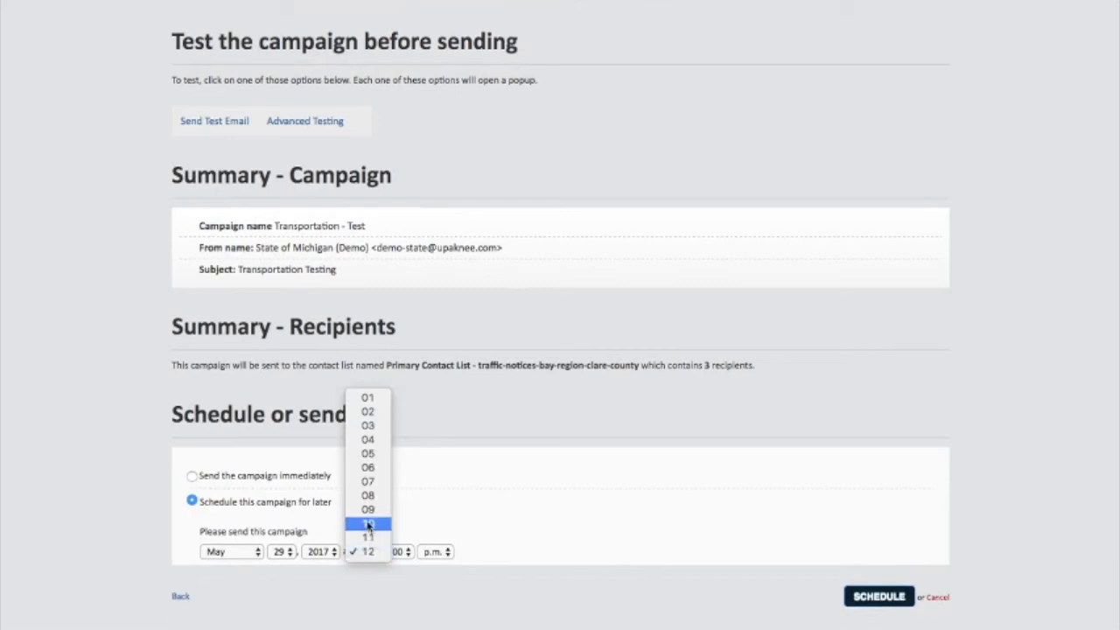
left_click(364, 440)
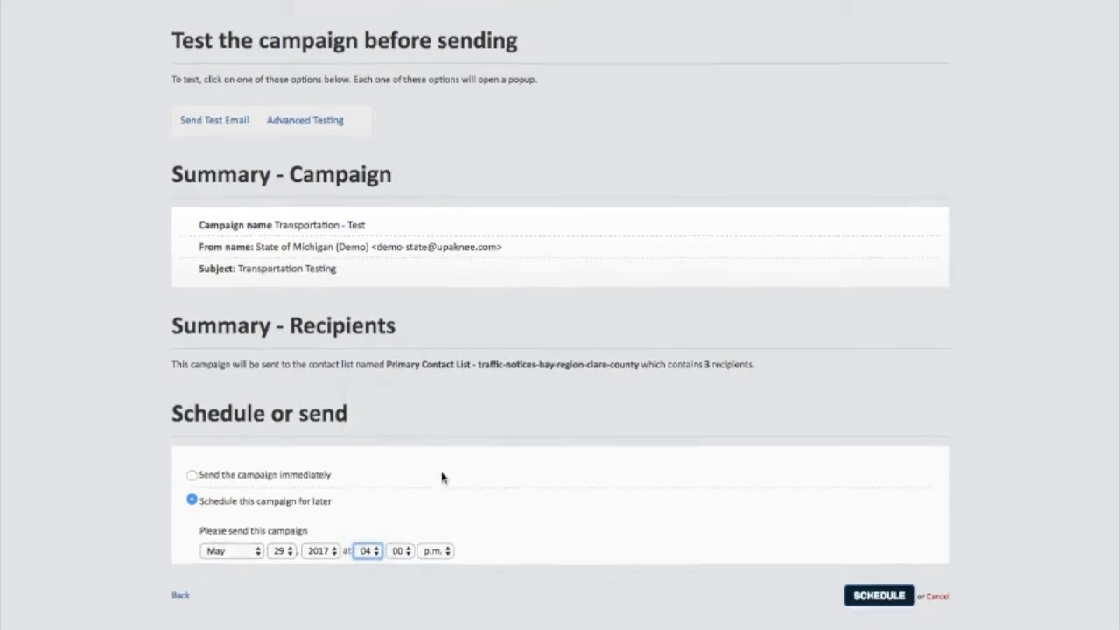
scroll(443, 477, "down", 1)
left_click(879, 550)
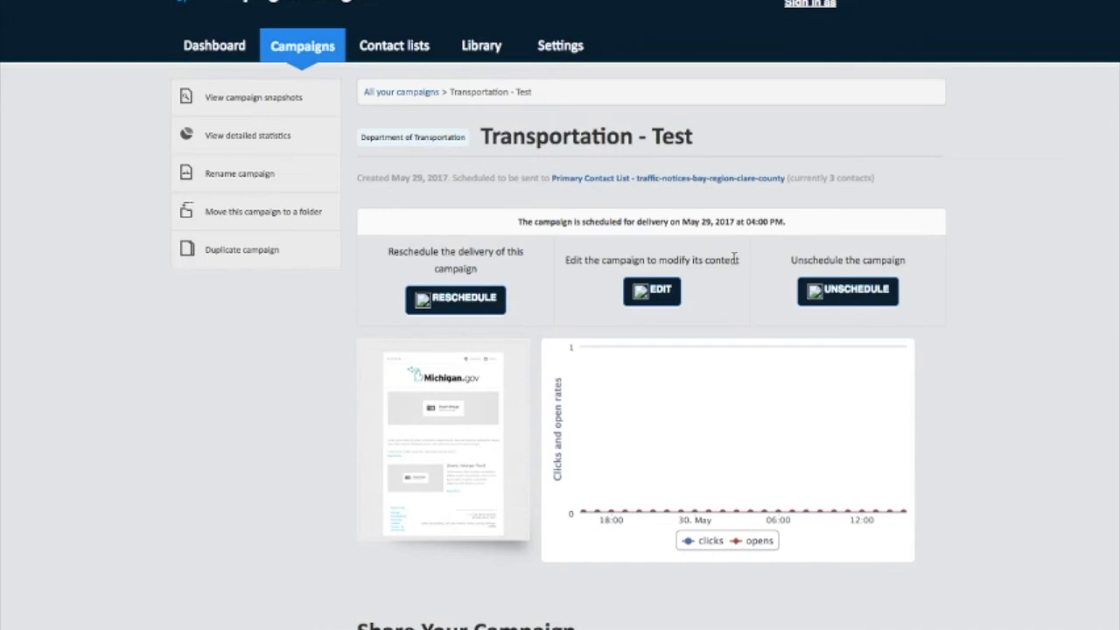
Review the scheduled campaign's page, including its share link, statistics and user agents sections
scroll(731, 248, "down", 5)
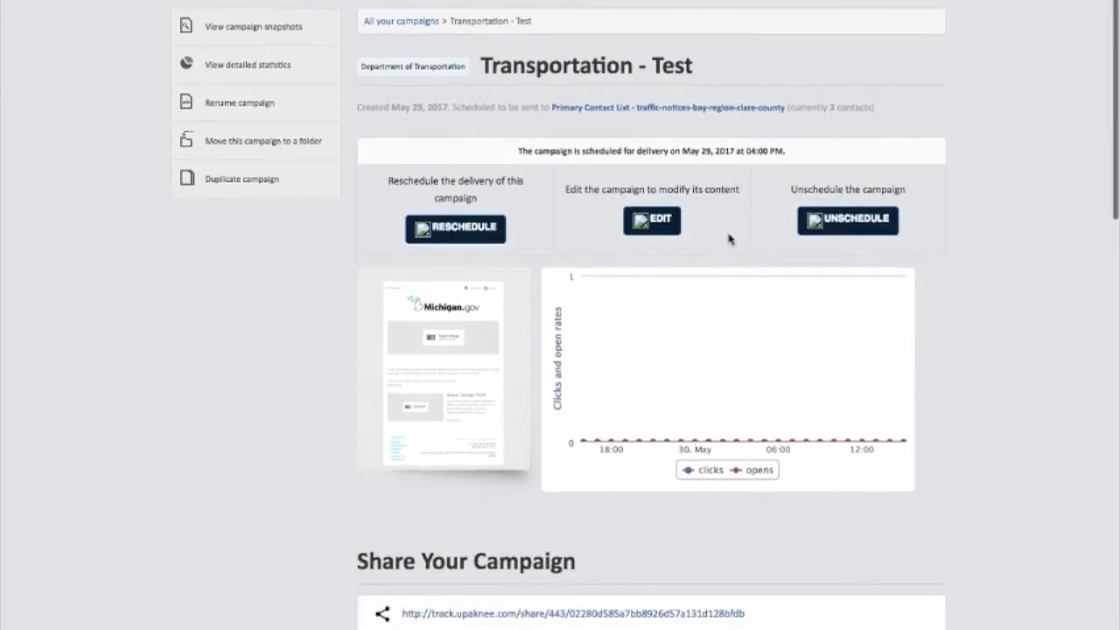
scroll(729, 239, "down", 4)
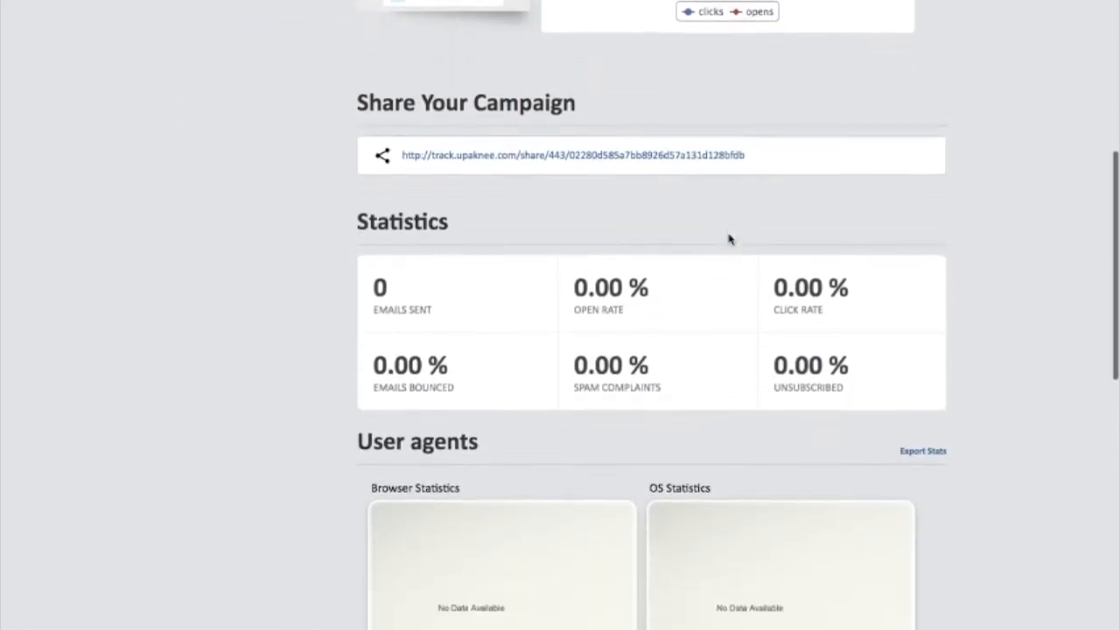